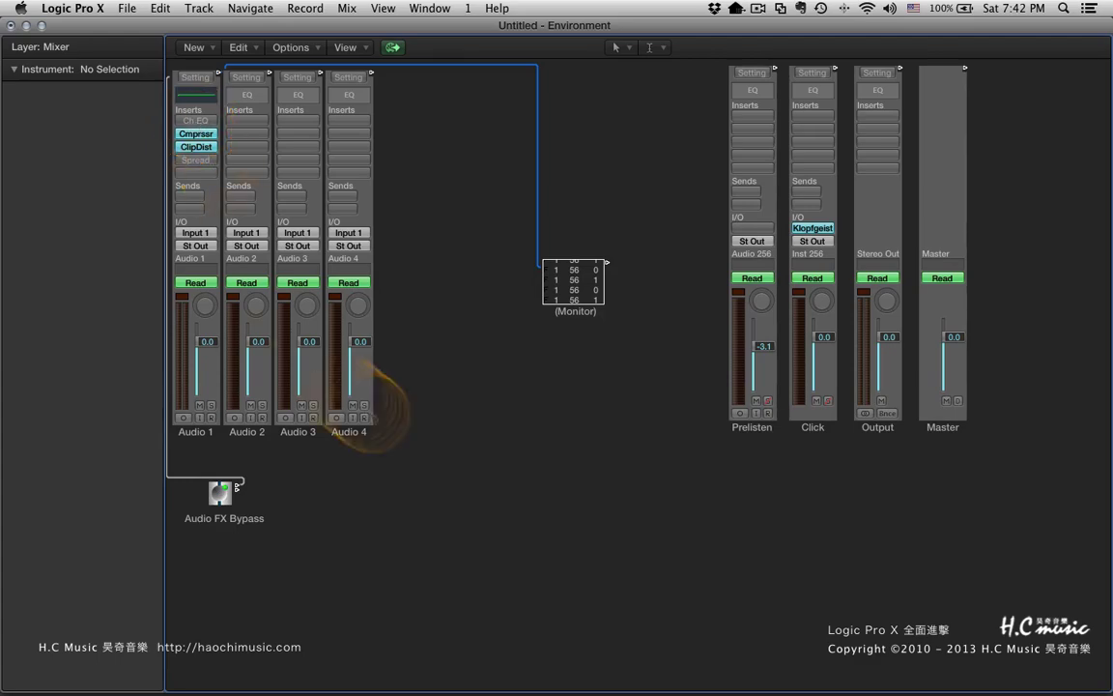
Move the Audio 2, 3 and 4 channel strips beside Prelisten and the Monitor object beside the Audio 1 strip
left_click_drag(440, 387, 410, 638)
left_click_drag(585, 319, 307, 263)
left_click_drag(346, 574, 639, 664)
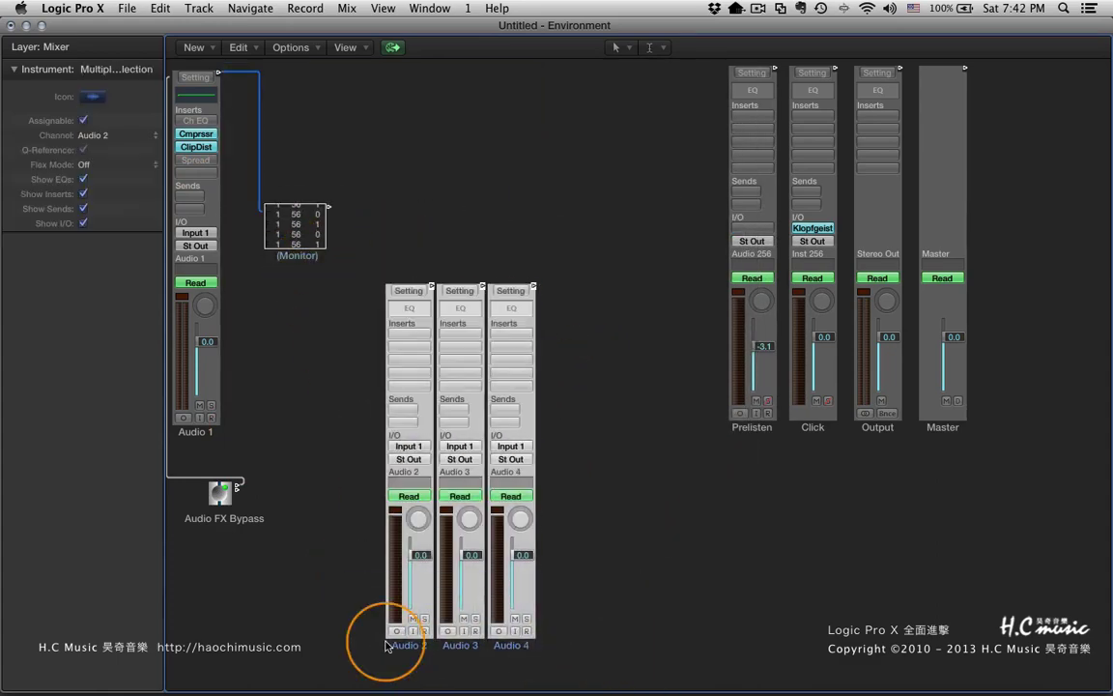
left_click_drag(399, 647, 567, 437)
left_click(349, 517)
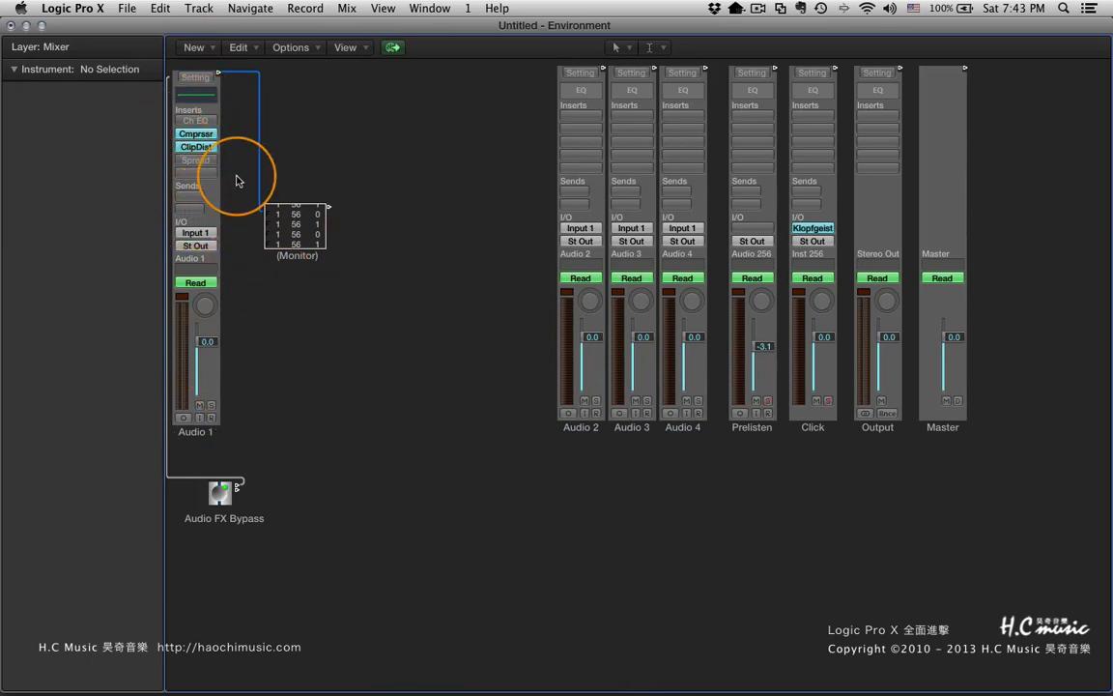
Toggle the bypass state of the insert effects on the Audio 1 channel strip
left_click(196, 145, "alt")
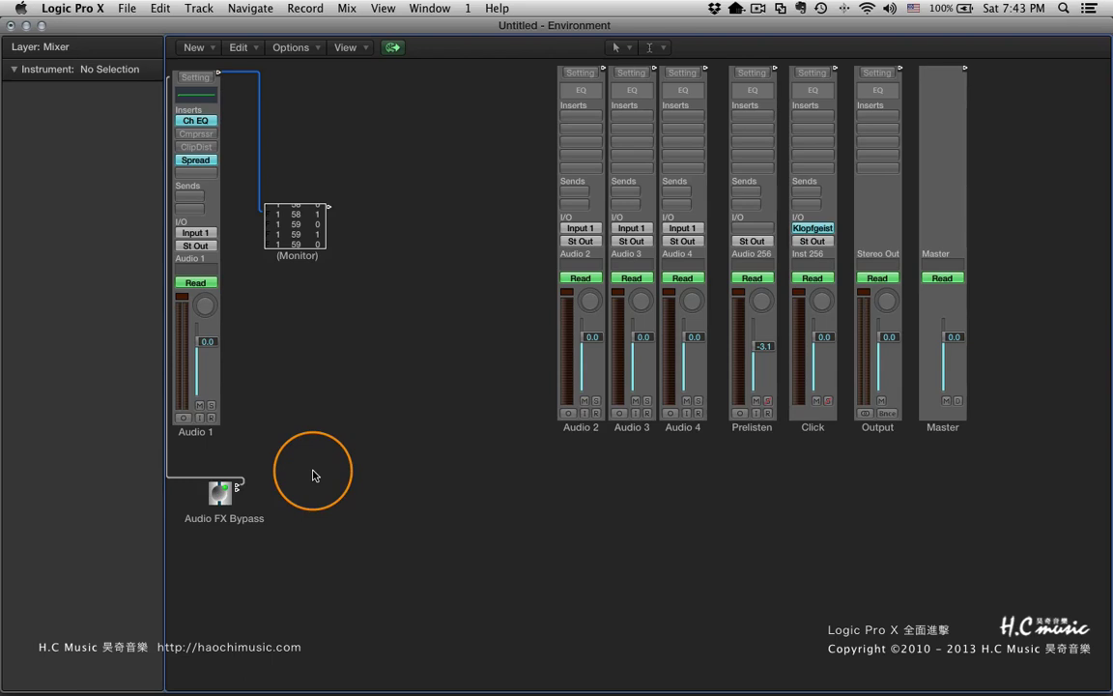
Create a Transformer object and place it to the right of the Audio FX Bypass button
left_click(203, 50)
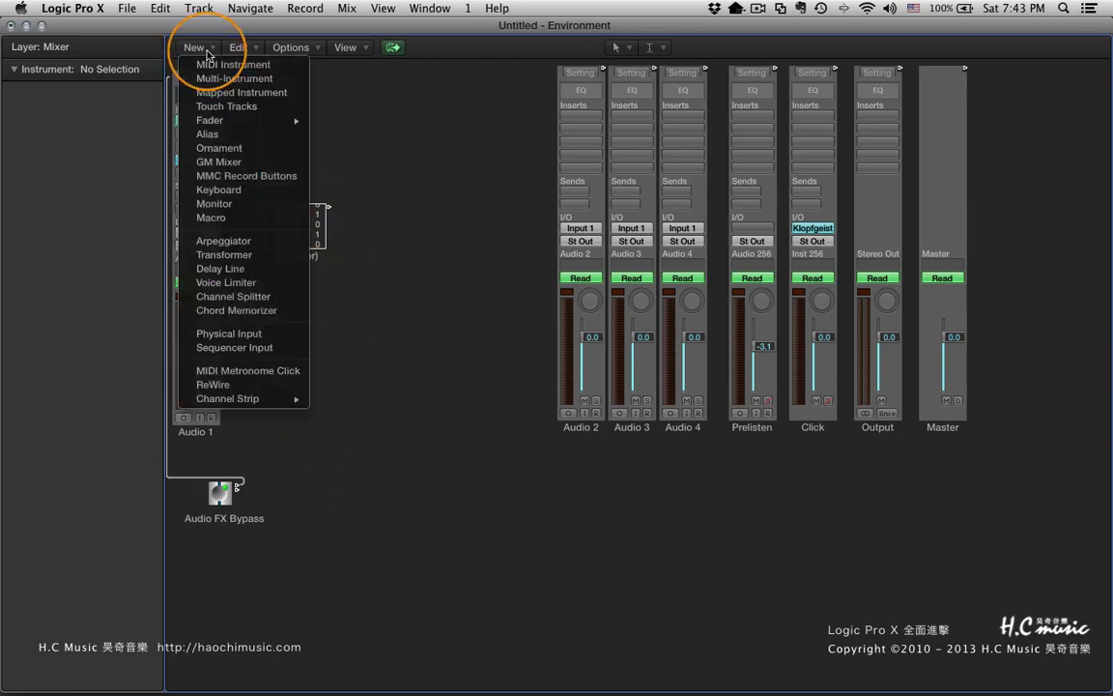
left_click(246, 255)
left_click_drag(247, 130, 359, 498)
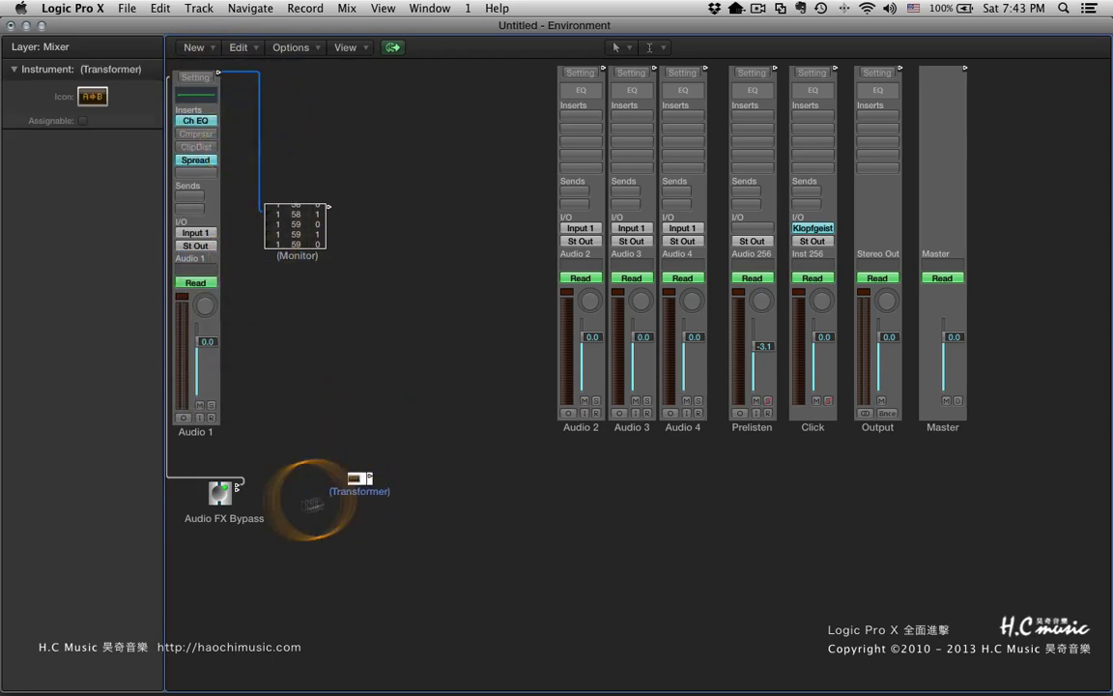
left_click(272, 267)
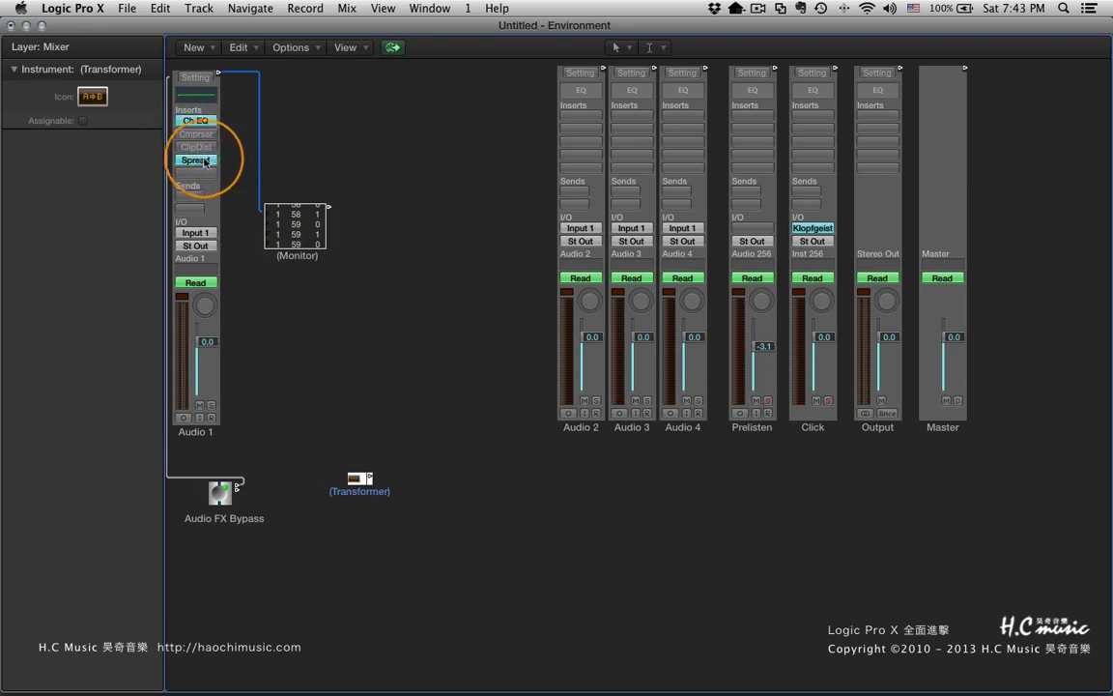
left_click(361, 408)
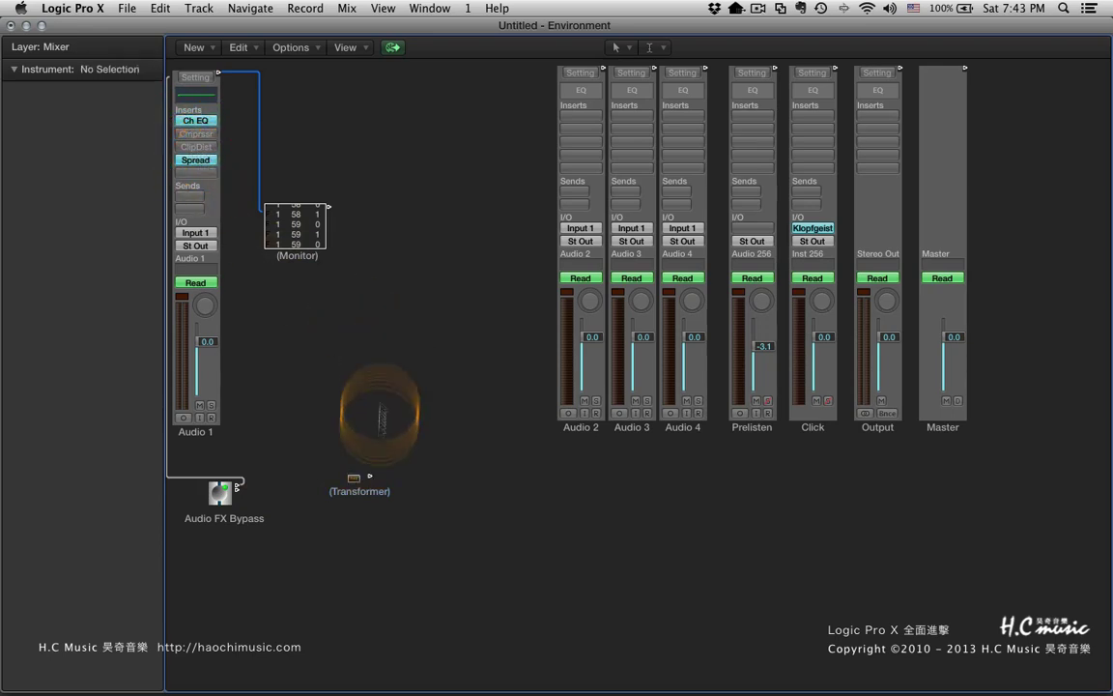
Rename the new Transformer object as Slot1
left_click(365, 473)
left_click(105, 71)
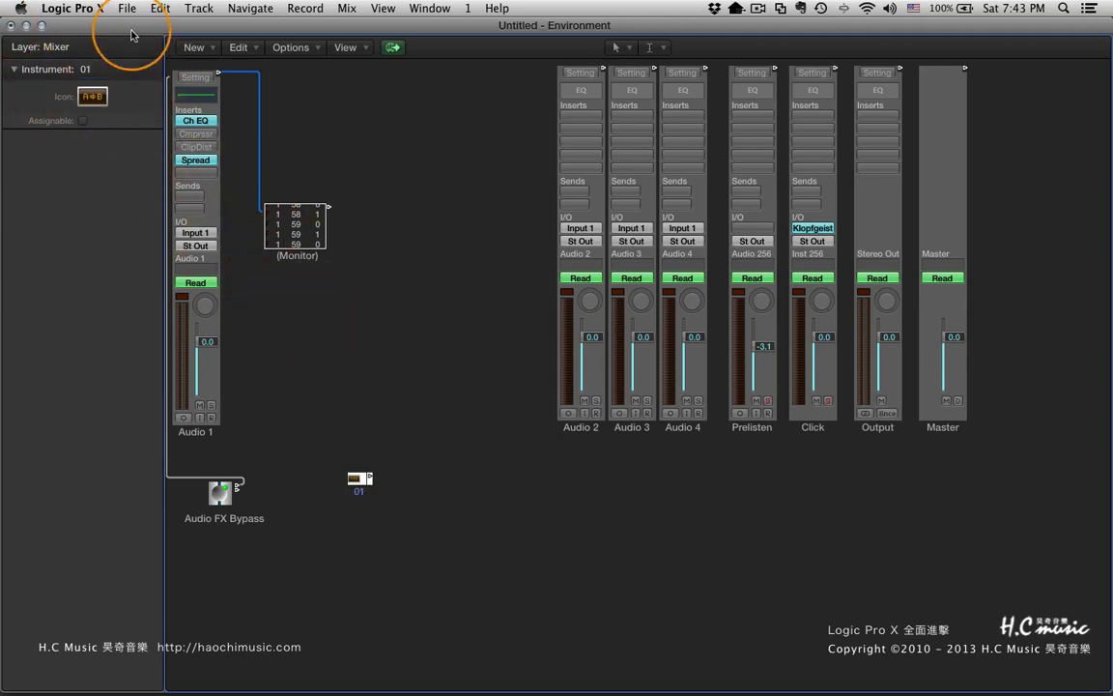
left_click(96, 69)
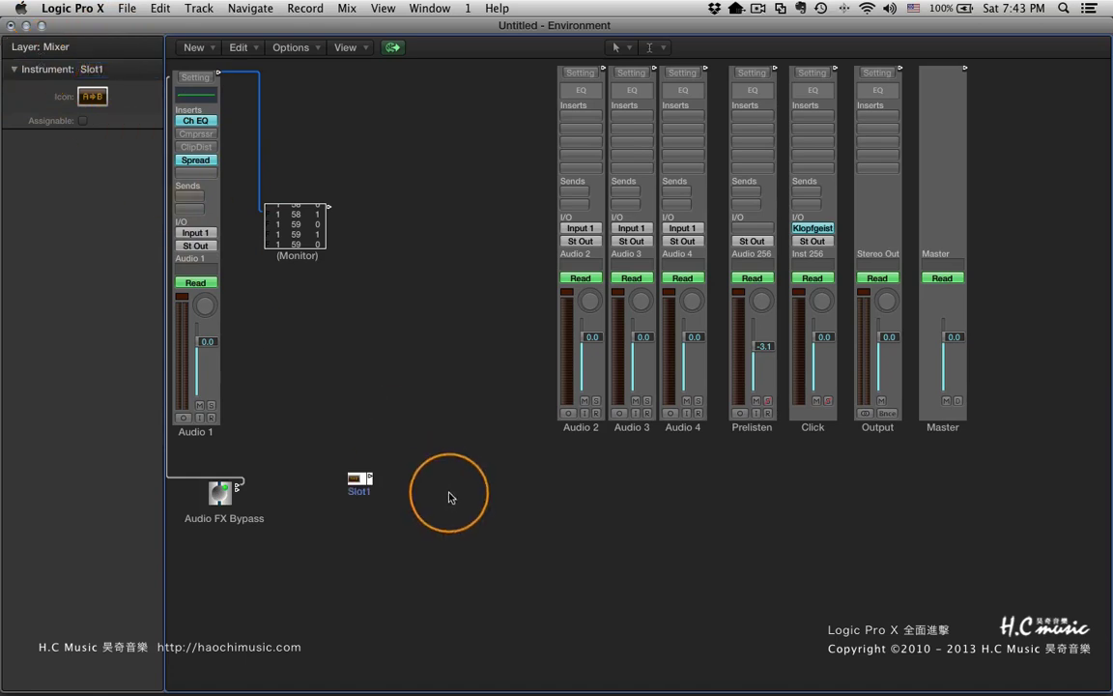
left_click(265, 466)
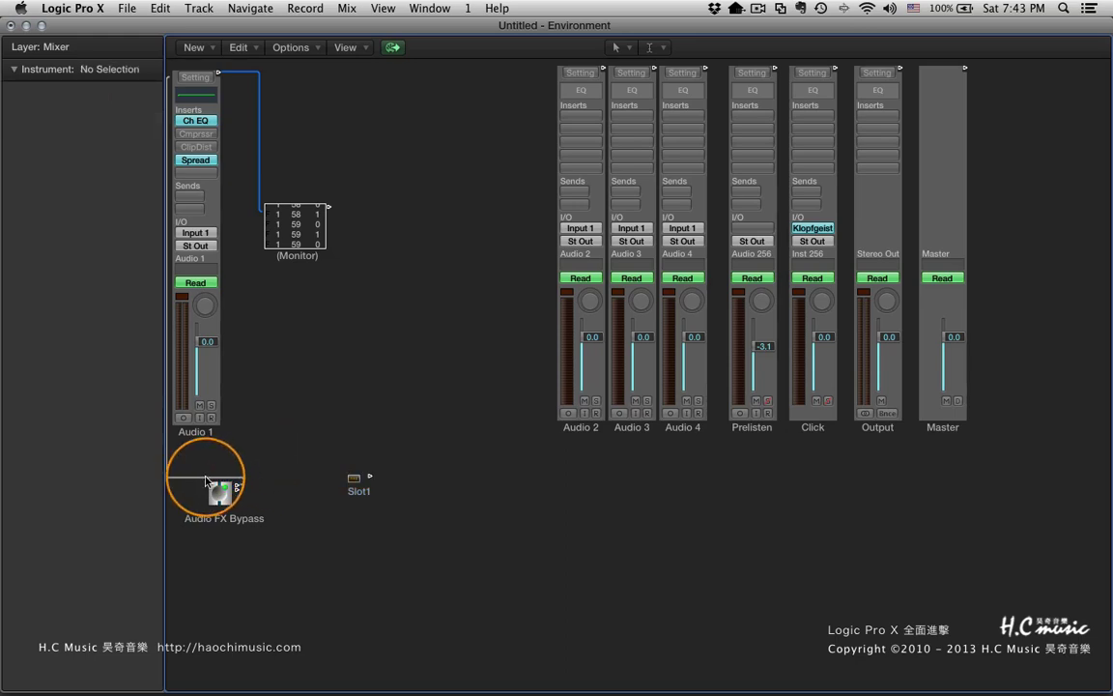
Reroute the Audio FX Bypass cable from Audio 1 to Slot1 and bring Slot1 closer to the button
left_click_drag(204, 479, 312, 501)
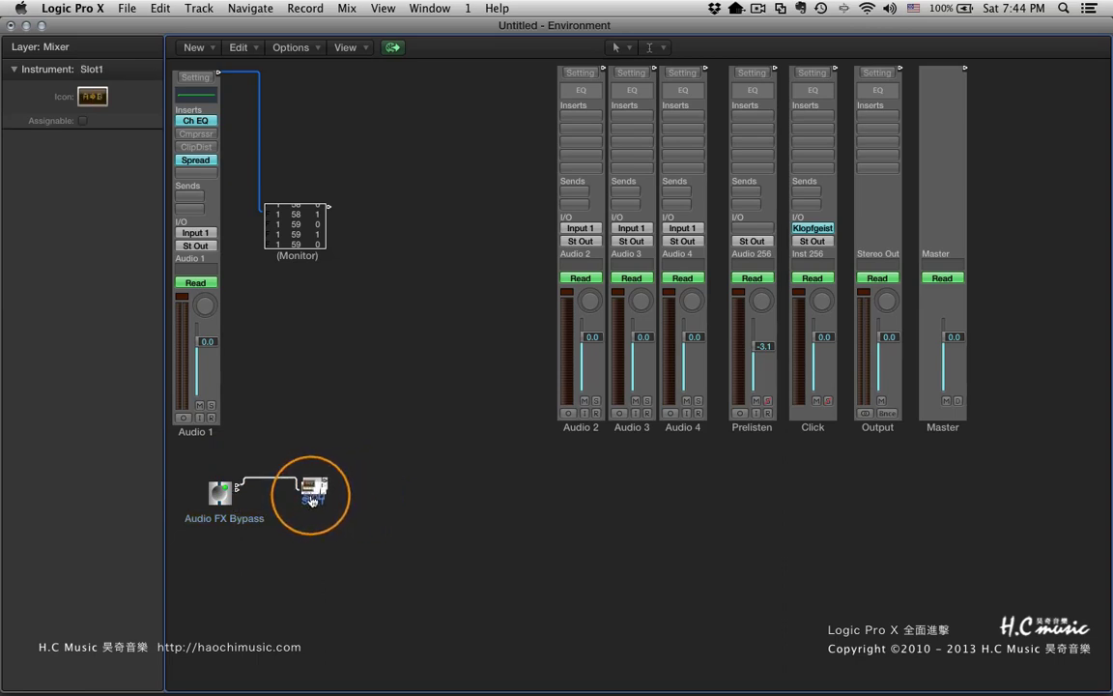
left_click(384, 477)
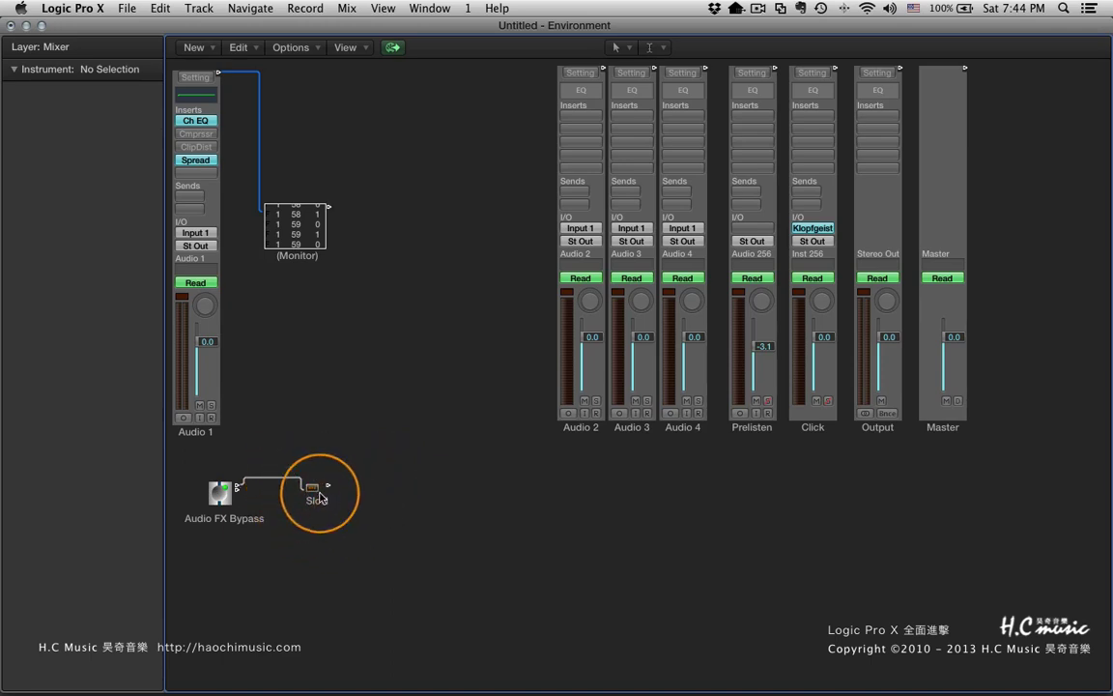
Duplicate the Slot1 transformer just below it and rename the copy as Slot2
left_click_drag(317, 502, 354, 541)
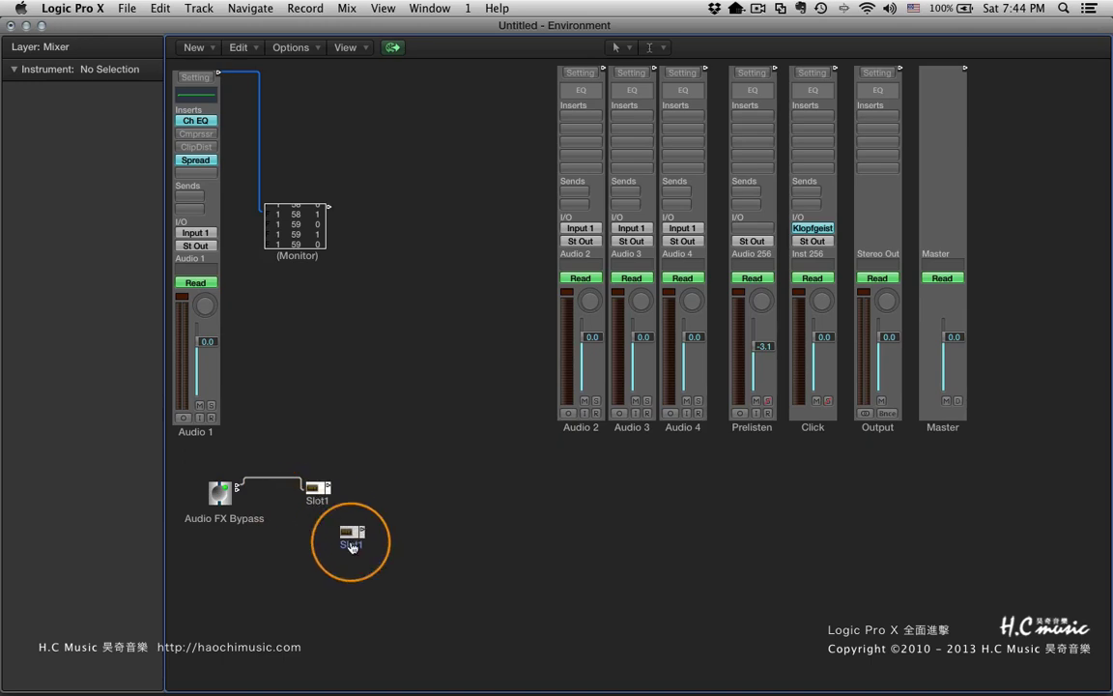
left_click(97, 69)
type("1")
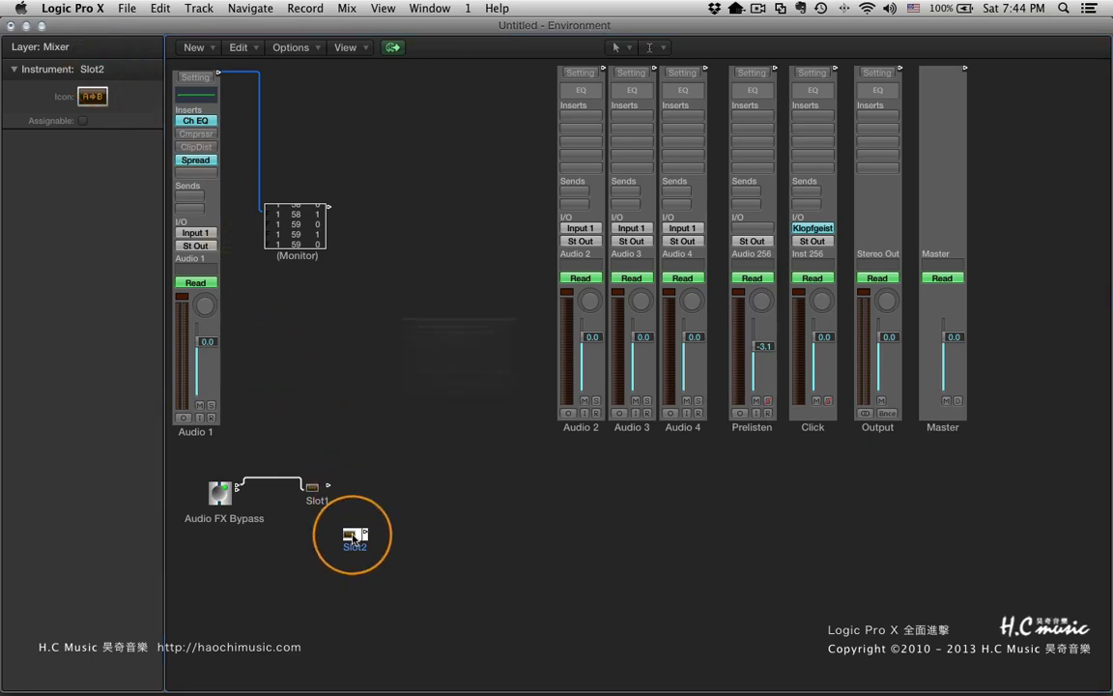
Set Slot2's Data Byte 1 operation to Add with a value of 1
double_click(354, 538)
left_click_drag(435, 199, 720, 163)
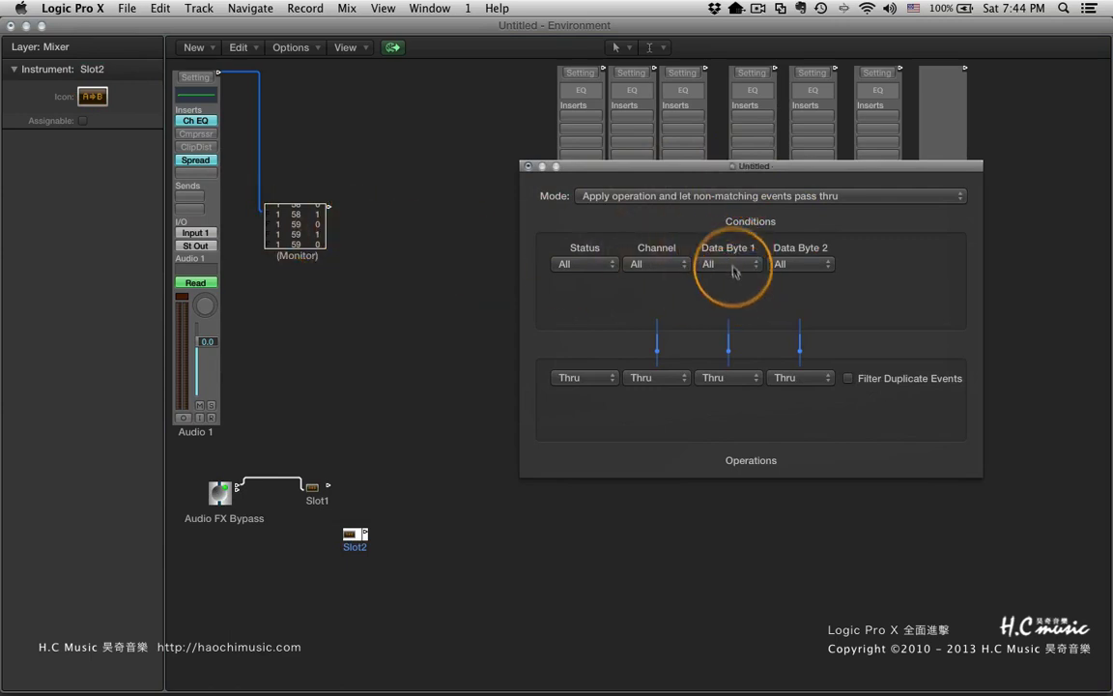
left_click(729, 374)
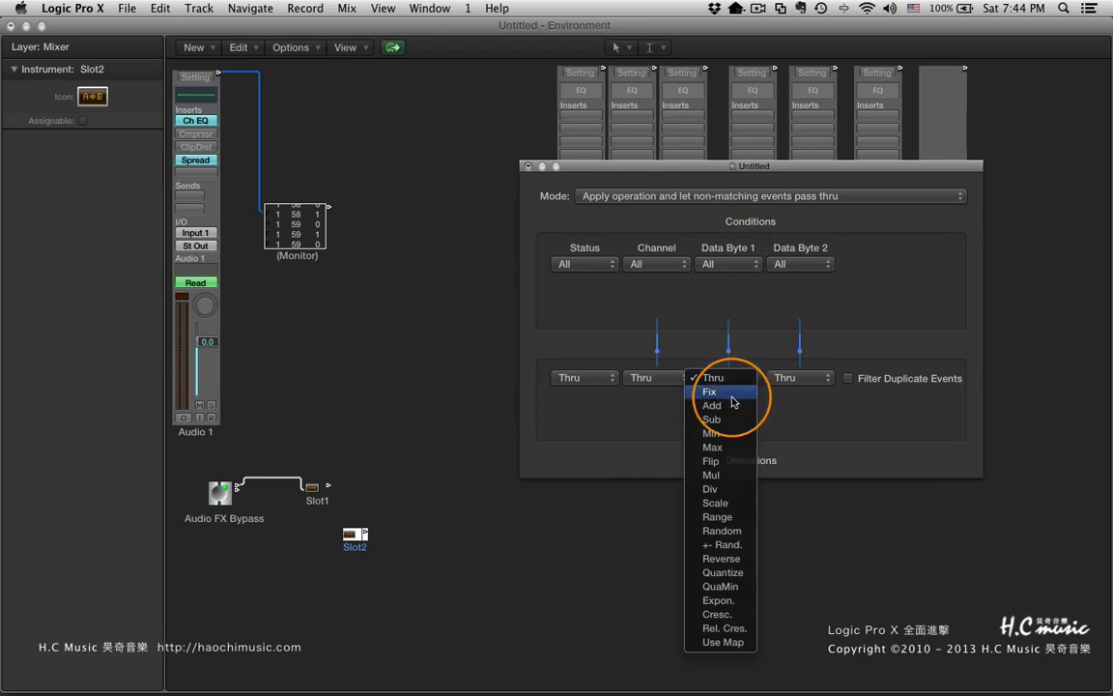
left_click(731, 406)
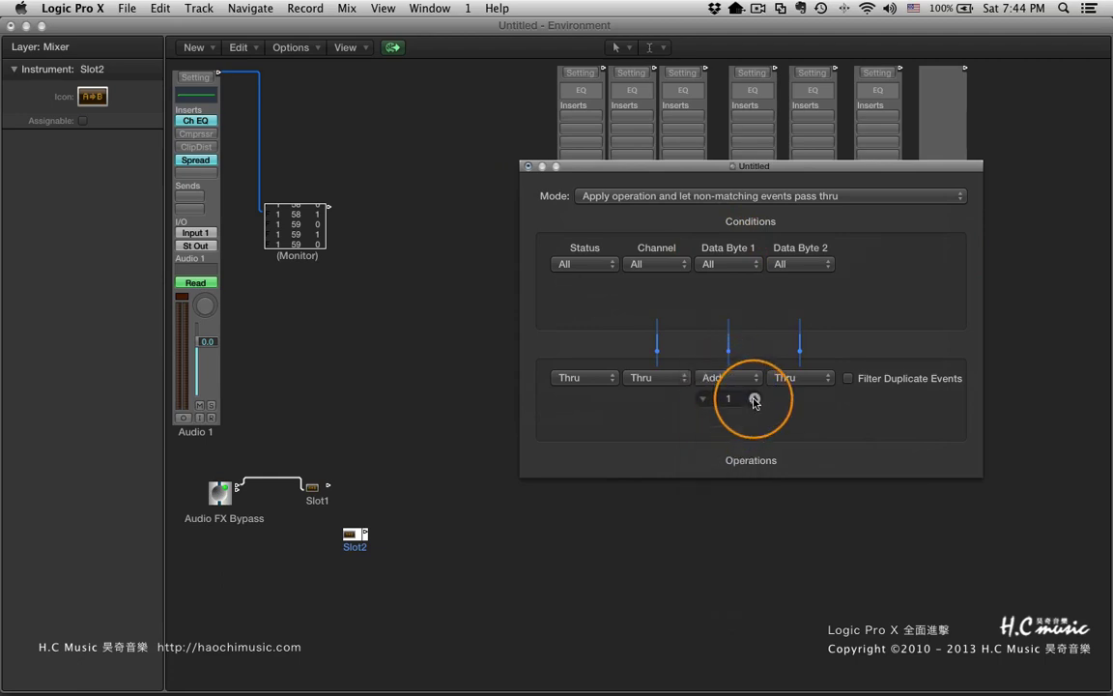
left_click(528, 166)
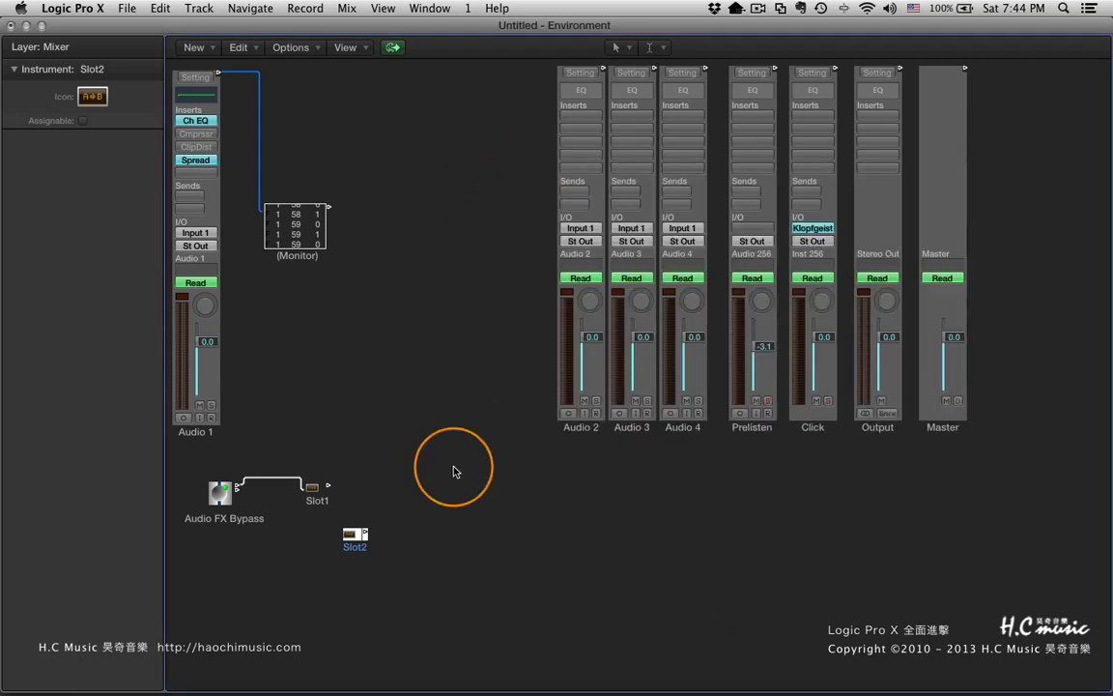
Move Slot1 and Slot2 closer to the Audio FX Bypass button, with Slot2 below Slot1
left_click(317, 502)
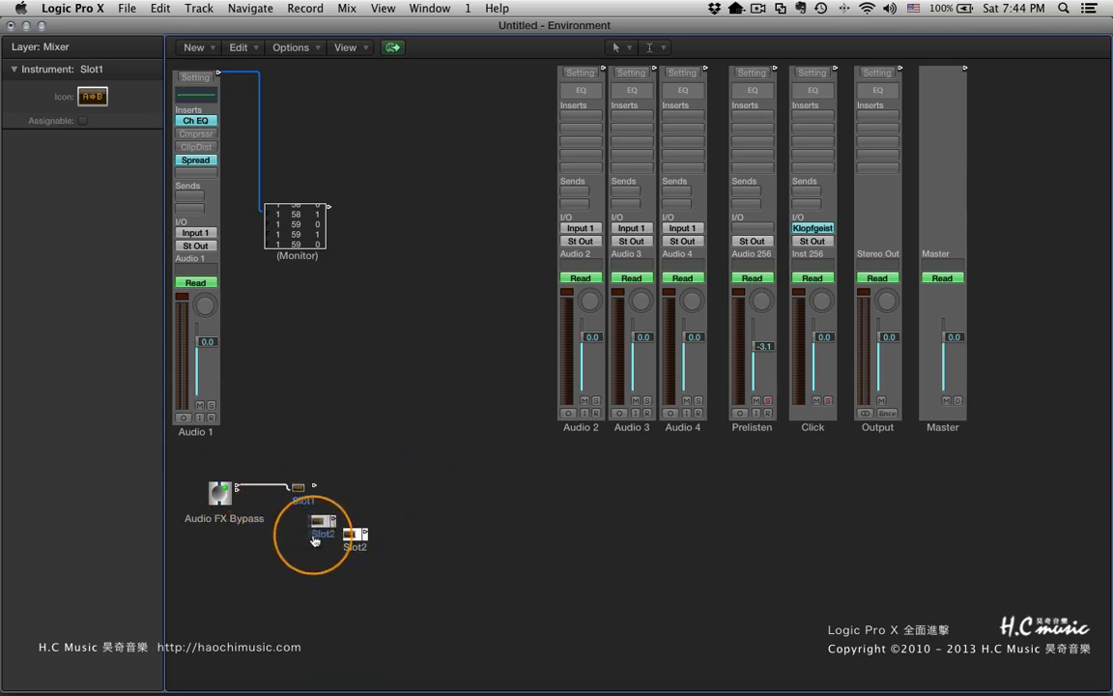
left_click_drag(314, 541, 321, 542)
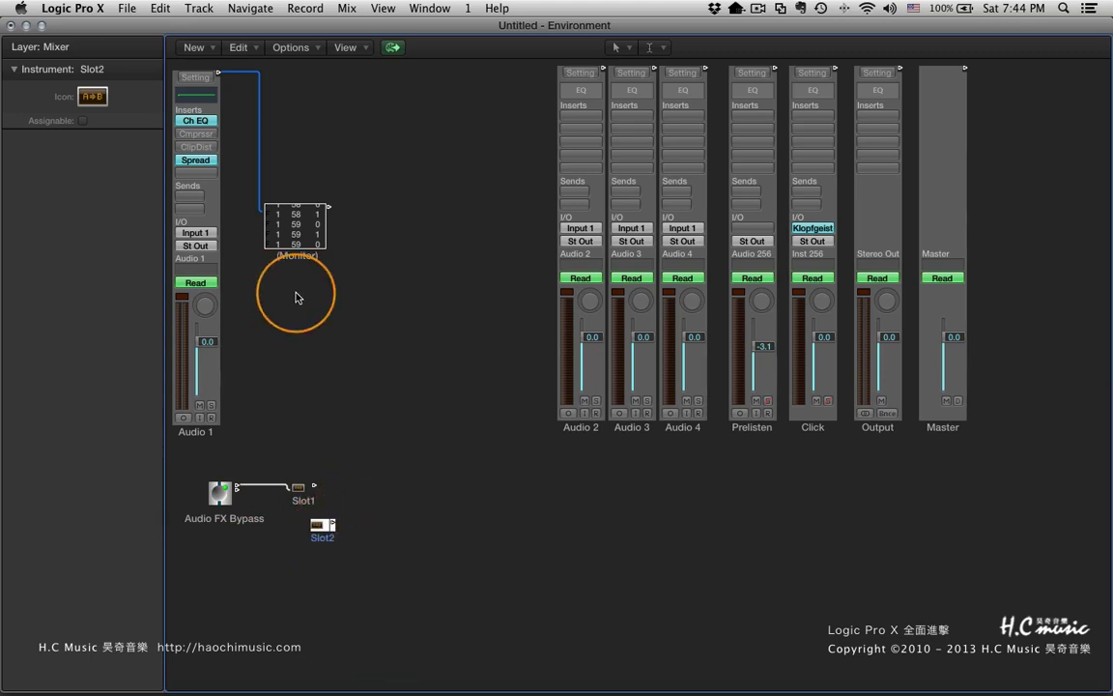
Create an Ornament object and place it to the right of the Slot1 and Slot2 transformers
left_click(202, 49)
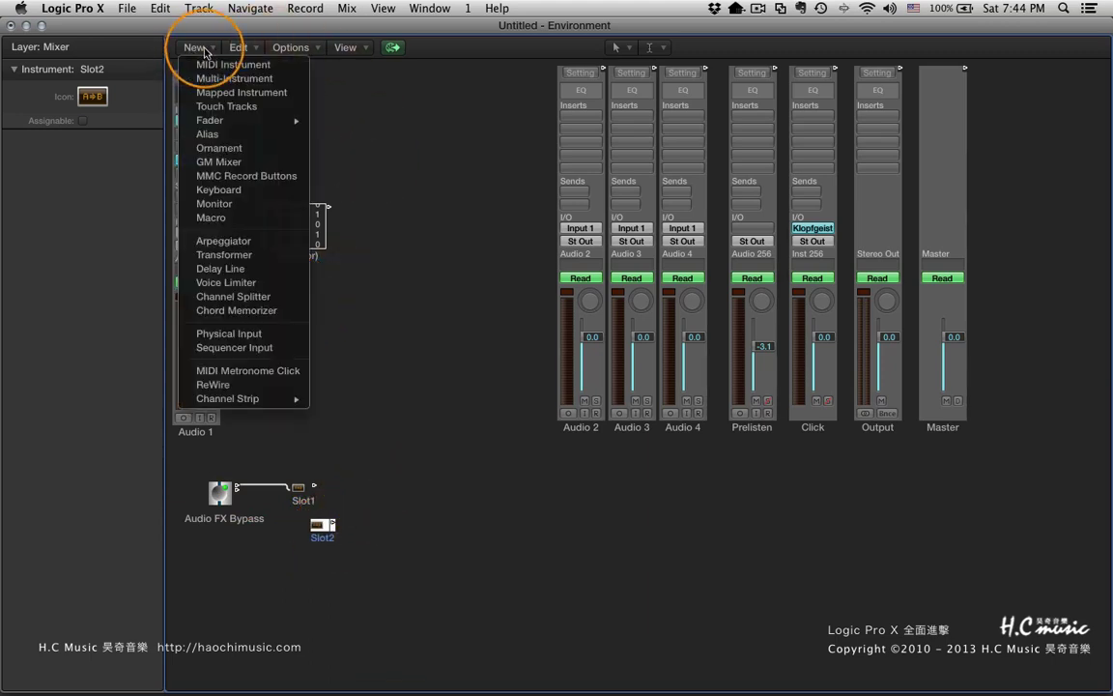
left_click(220, 147)
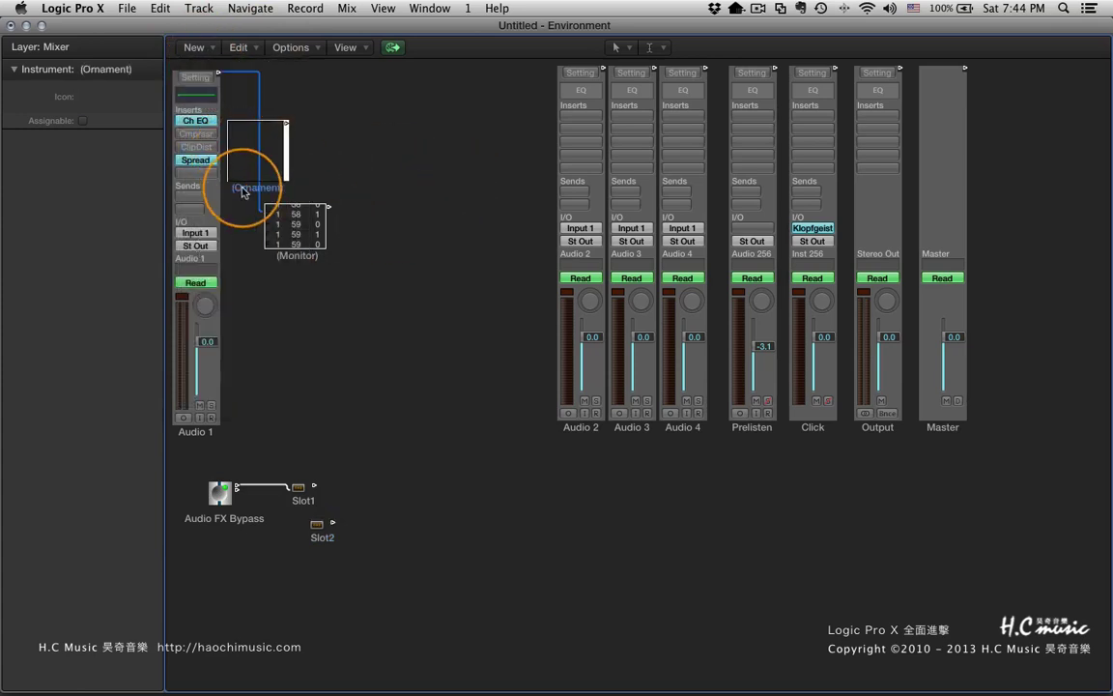
left_click_drag(243, 191, 438, 559)
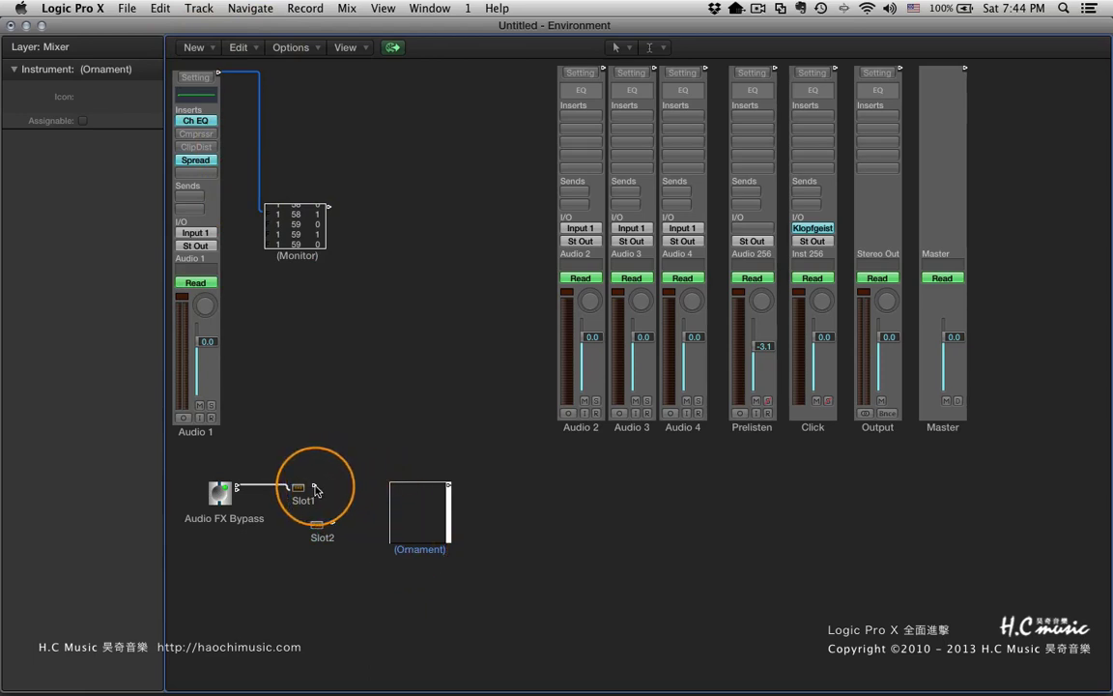
Cable Slot1 to the Ornament and Slot2, Slot2 to the Ornament and the Ornament to Audio 1, testing Audio FX Bypass
left_click_drag(315, 490, 179, 416)
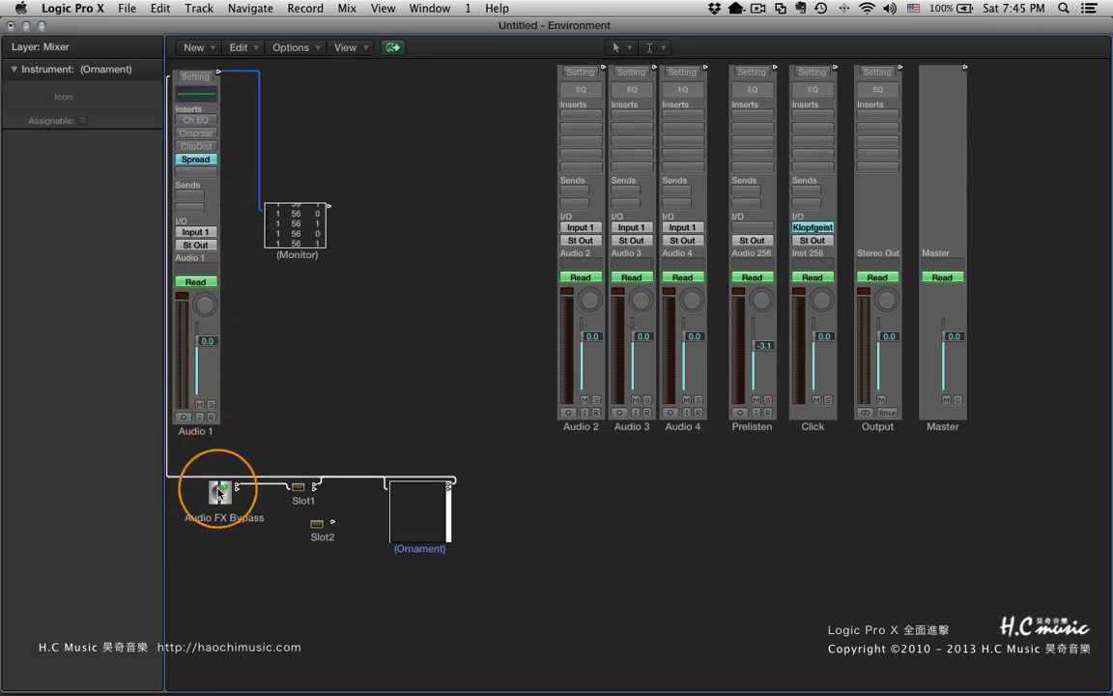
left_click_drag(323, 538, 391, 509)
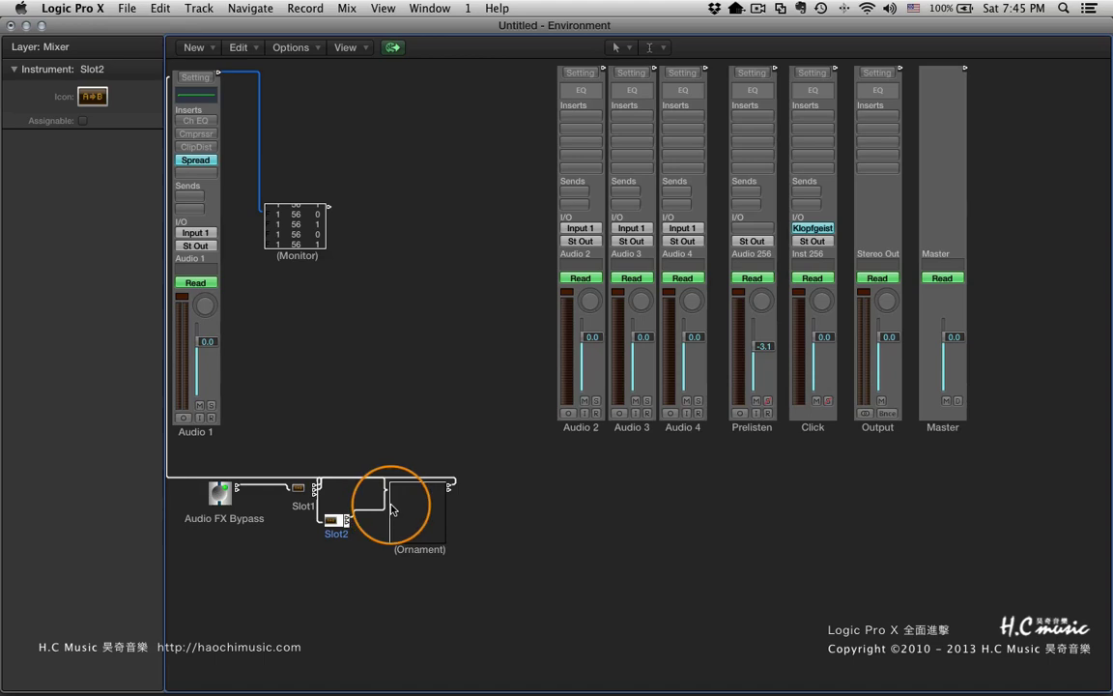
left_click(220, 494)
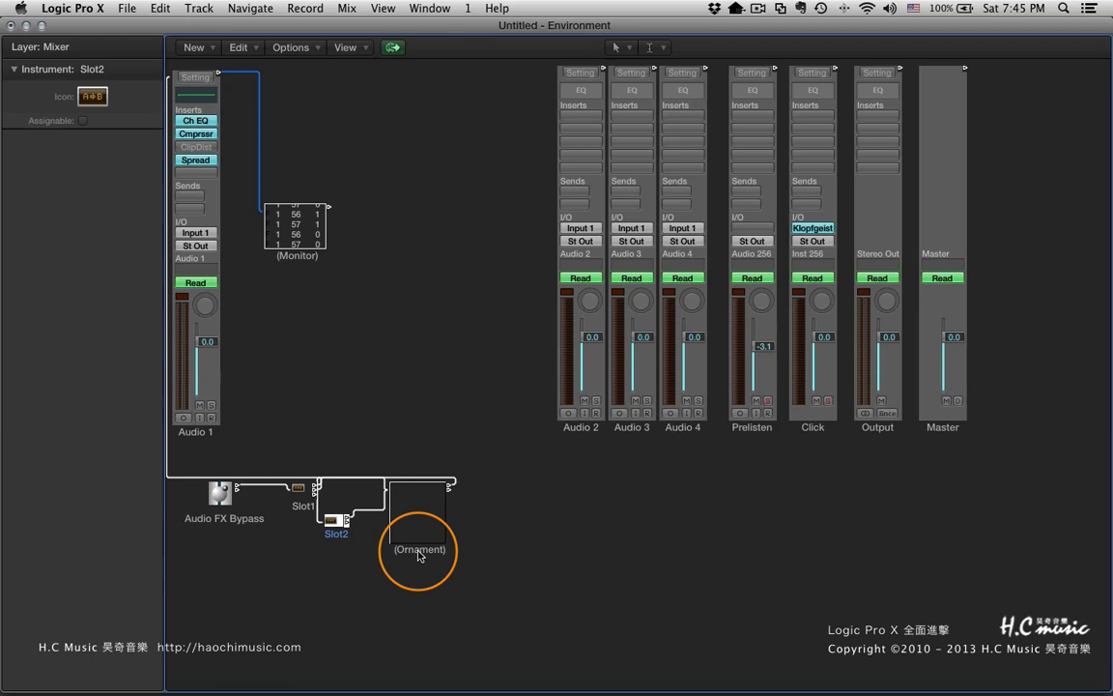
Move the Ornament object farther right to leave space for more slot transformers
left_click_drag(419, 555, 495, 555)
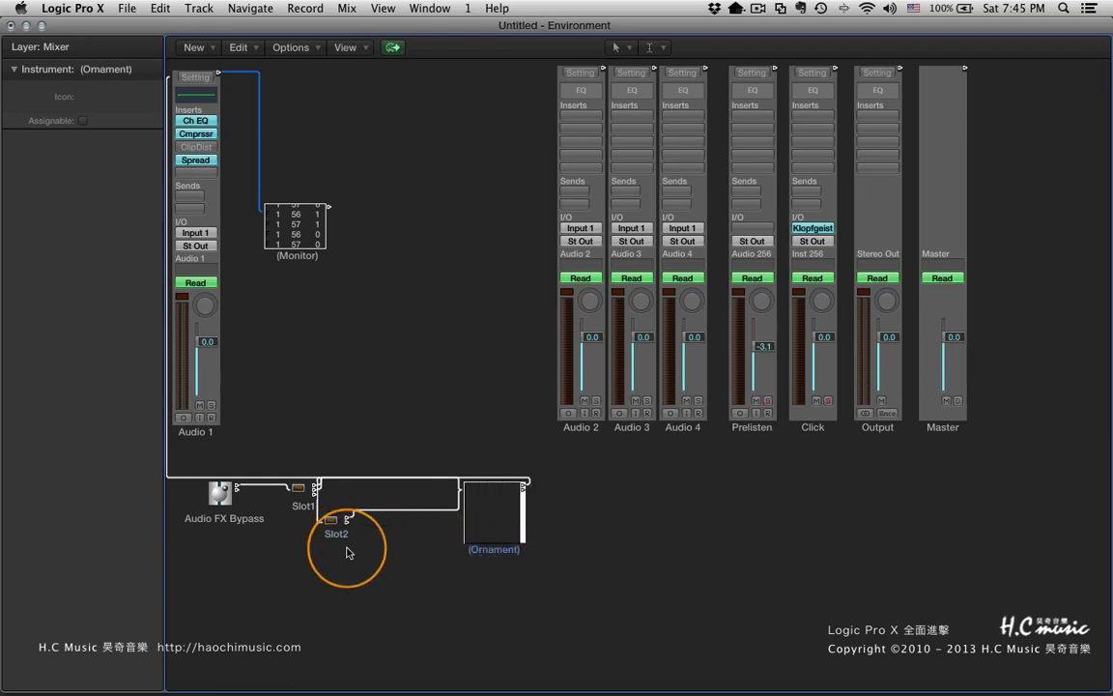
left_click(349, 552)
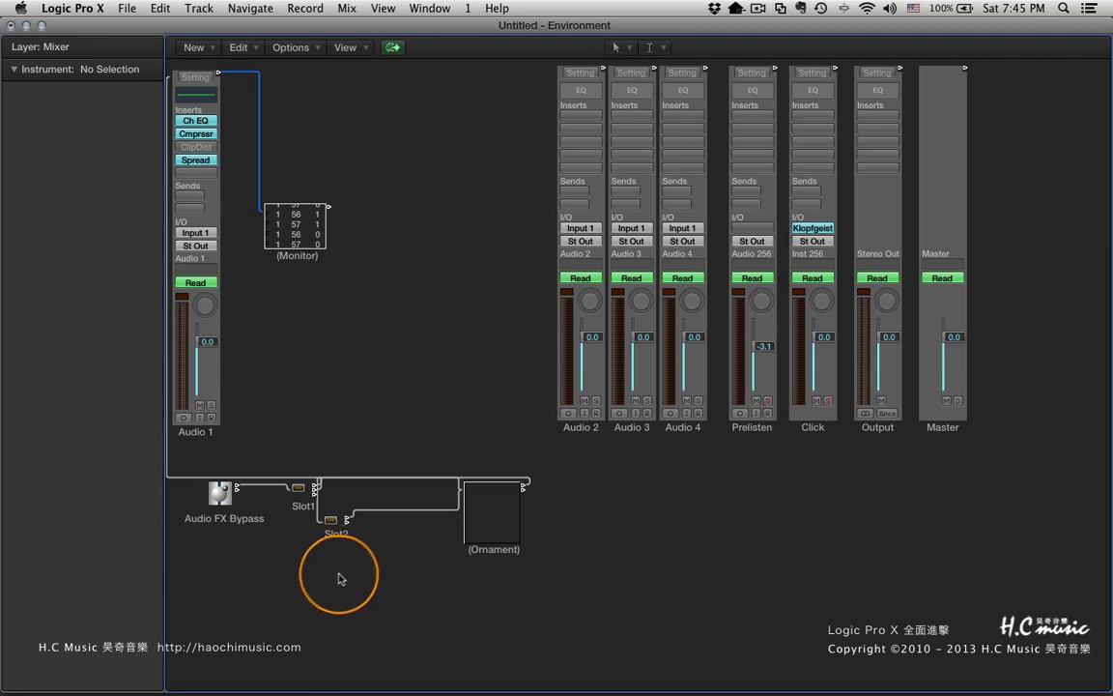
Duplicate Slot2 below it as Slot3 and cable Slot2's free output to Slot3
left_click_drag(334, 537, 391, 570)
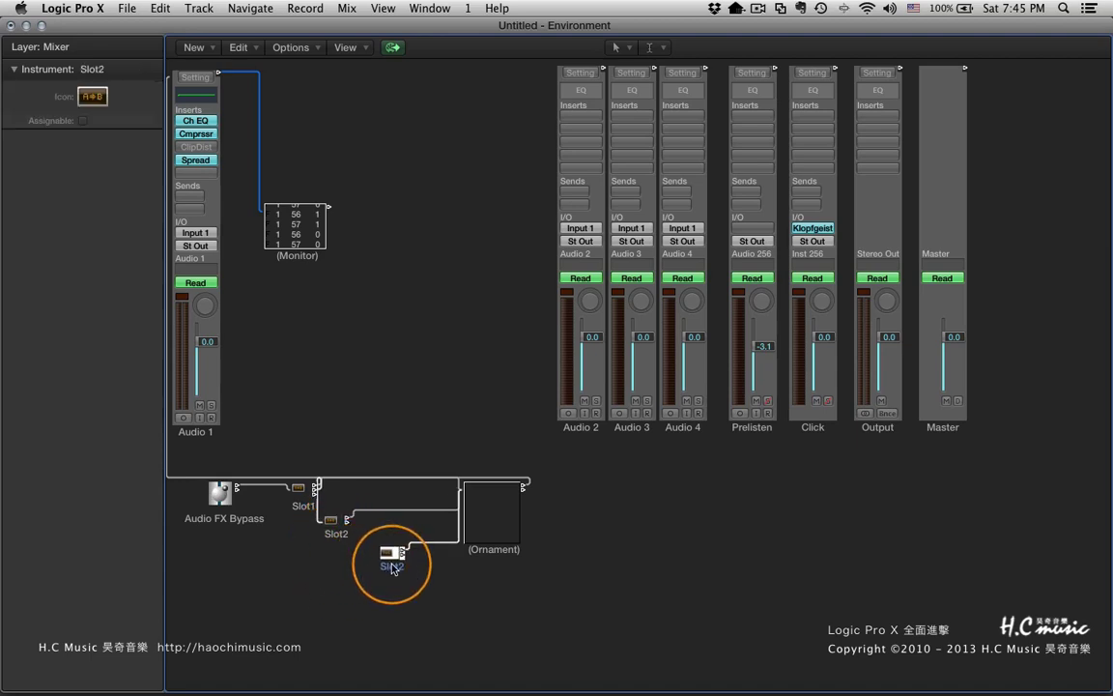
left_click(109, 70)
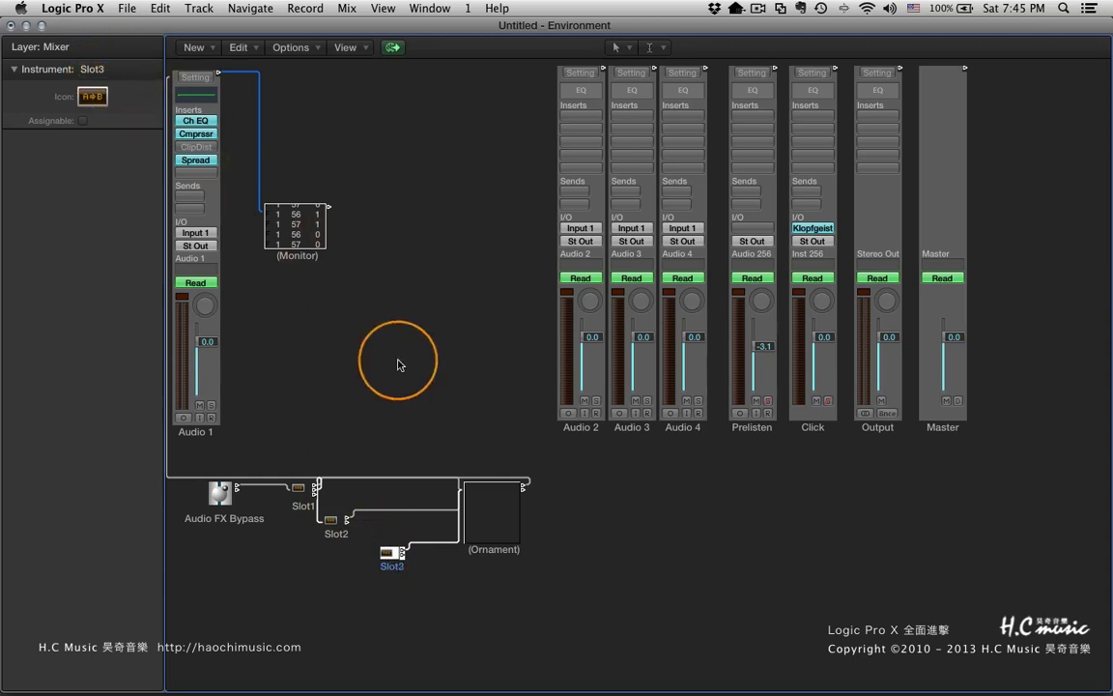
left_click_drag(348, 528, 384, 554)
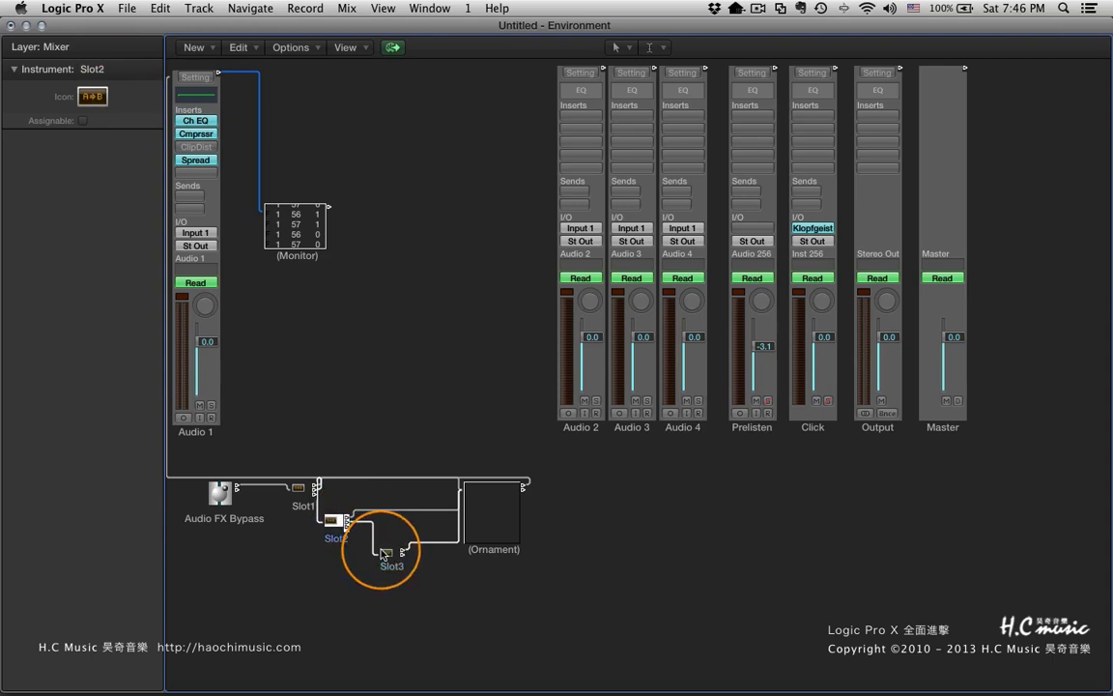
Toggle Audio FX Bypass repeatedly to check how Audio 1's first three insert effects respond
left_click(216, 495)
left_click(217, 495)
left_click(217, 495)
left_click(216, 495)
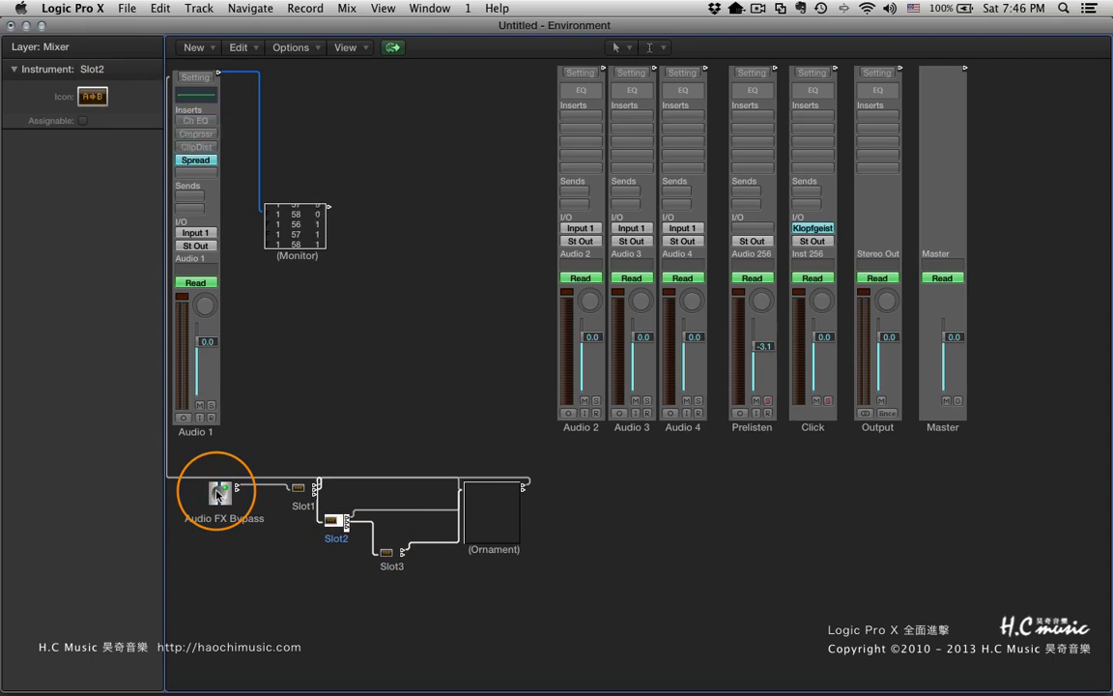
left_click(216, 495)
left_click(218, 495)
left_click(219, 494)
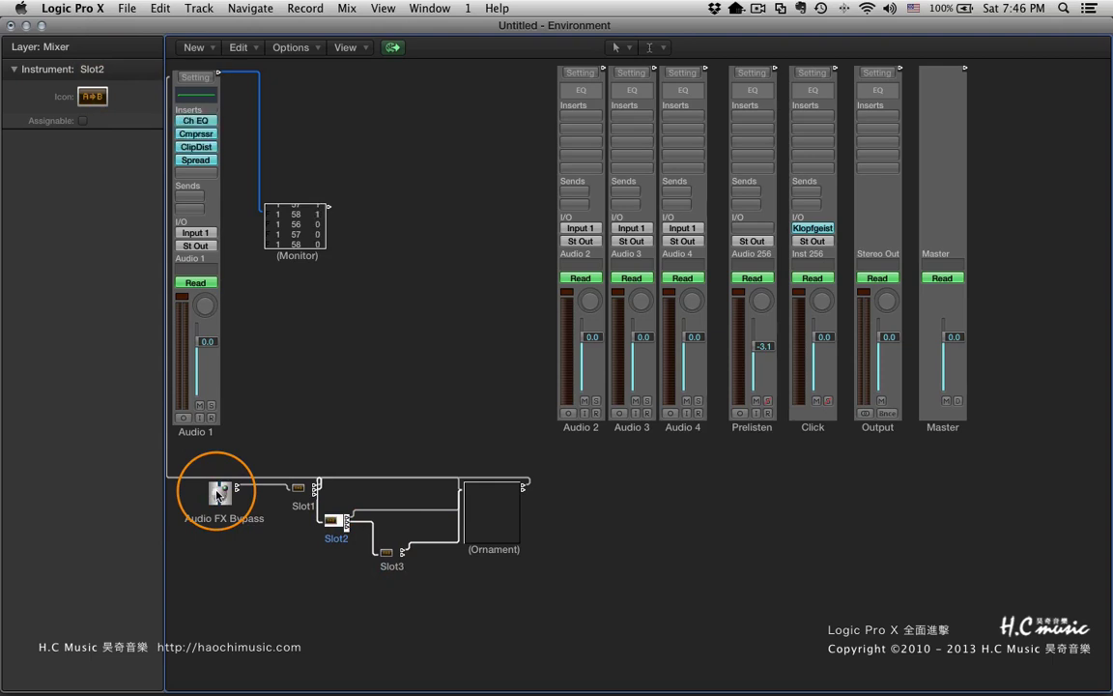
left_click(218, 493)
Duplicate Slot3 below it as Slot4 and cable Slot3's free output to Slot4
left_click_drag(387, 554, 425, 594)
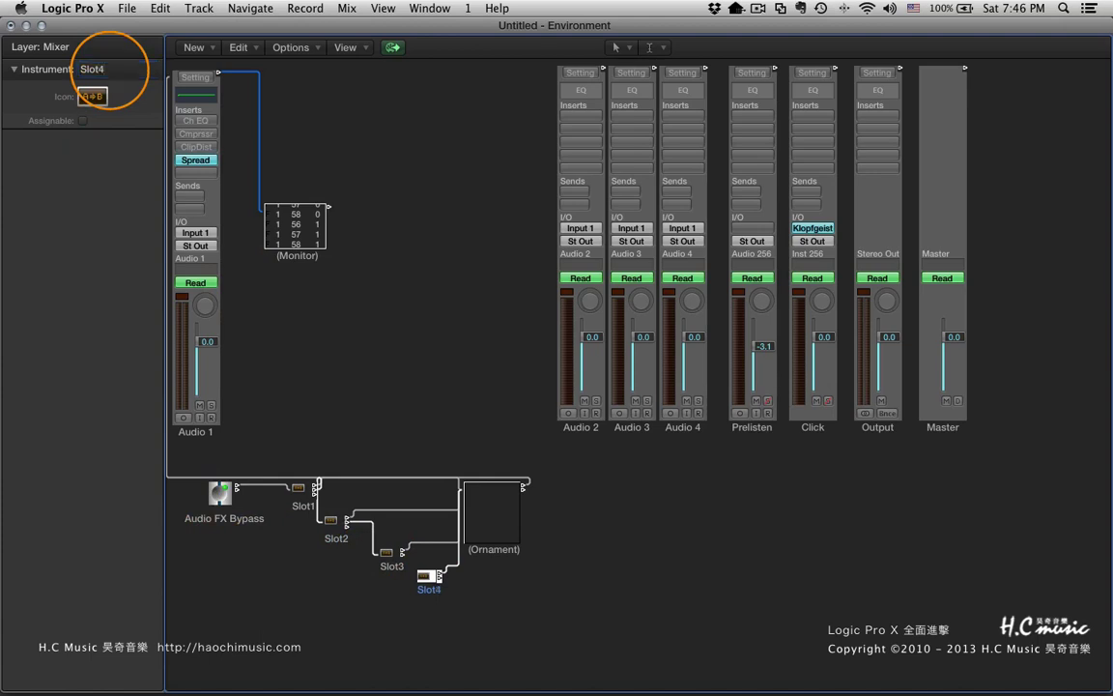
left_click_drag(403, 556, 424, 577)
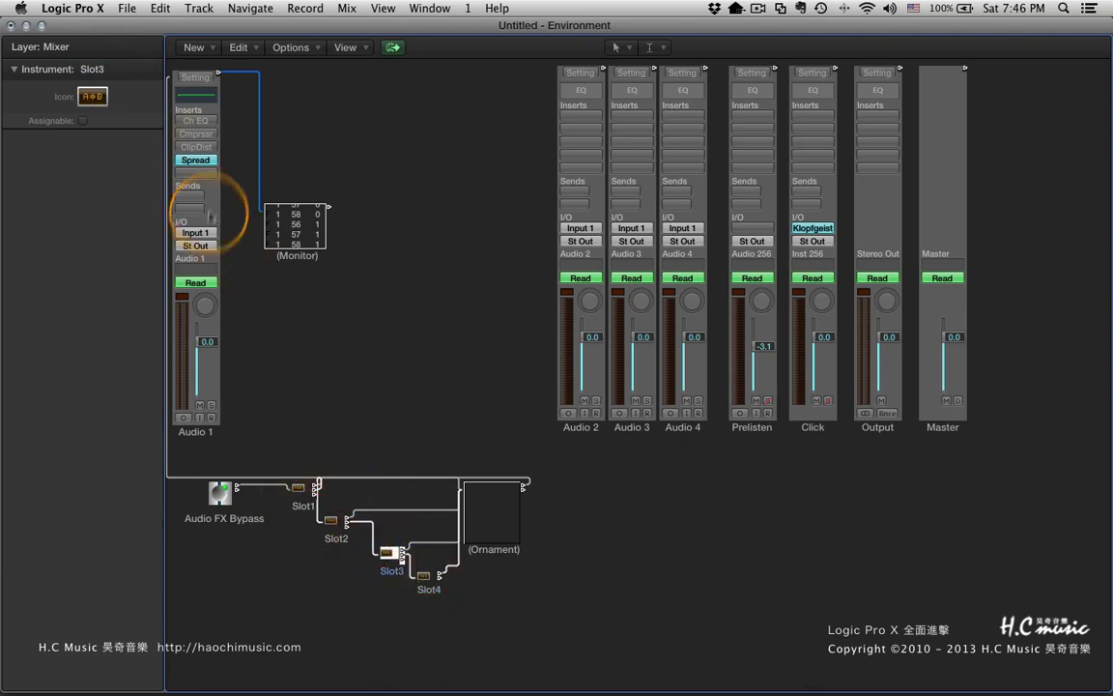
Toggle Audio FX Bypass repeatedly to check how all four insert effects on Audio 1 respond
left_click(221, 494)
left_click(221, 493)
left_click(221, 494)
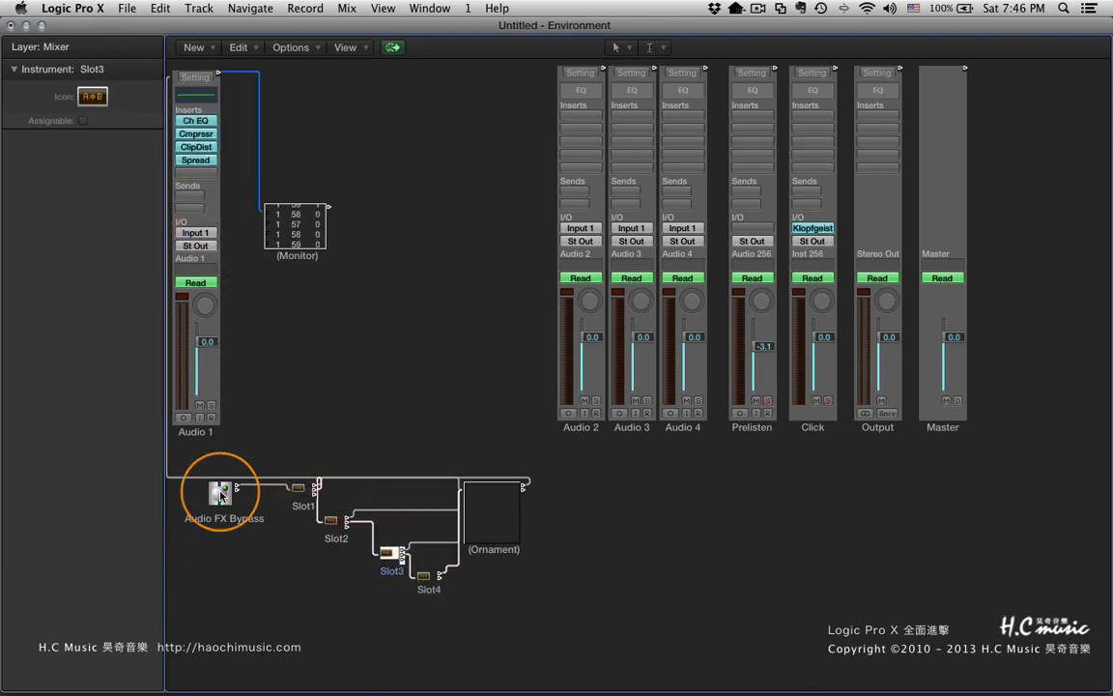
left_click(220, 495)
left_click(220, 495)
left_click(220, 495)
left_click(220, 495)
left_click(221, 495)
left_click(220, 495)
left_click(220, 494)
left_click(221, 495)
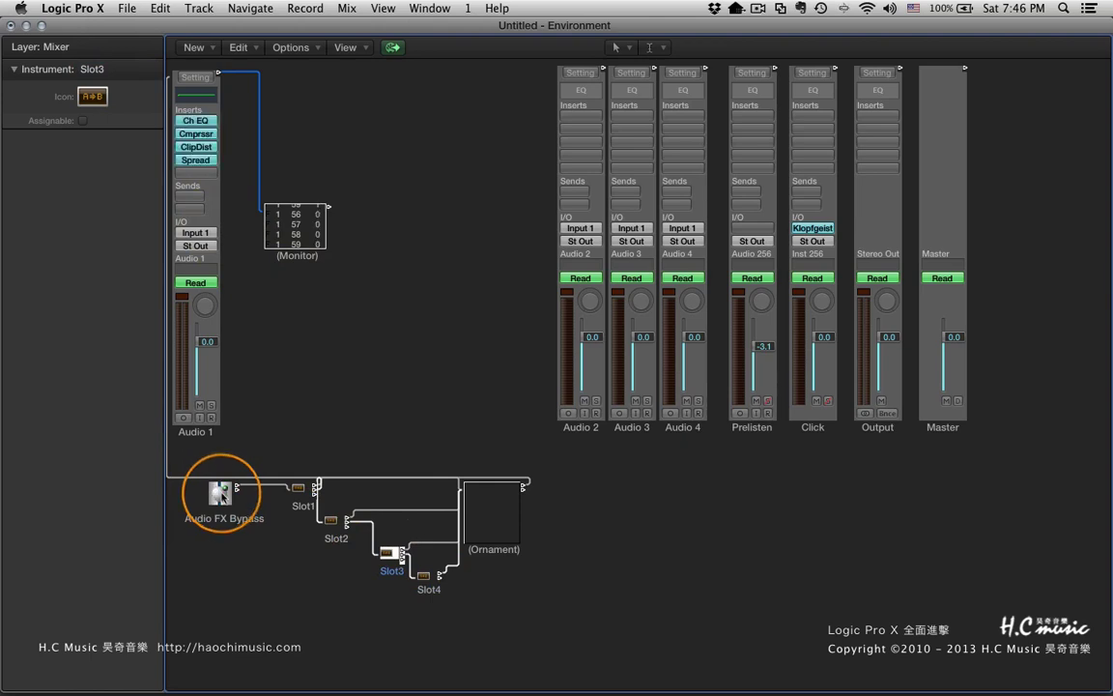
left_click(667, 515)
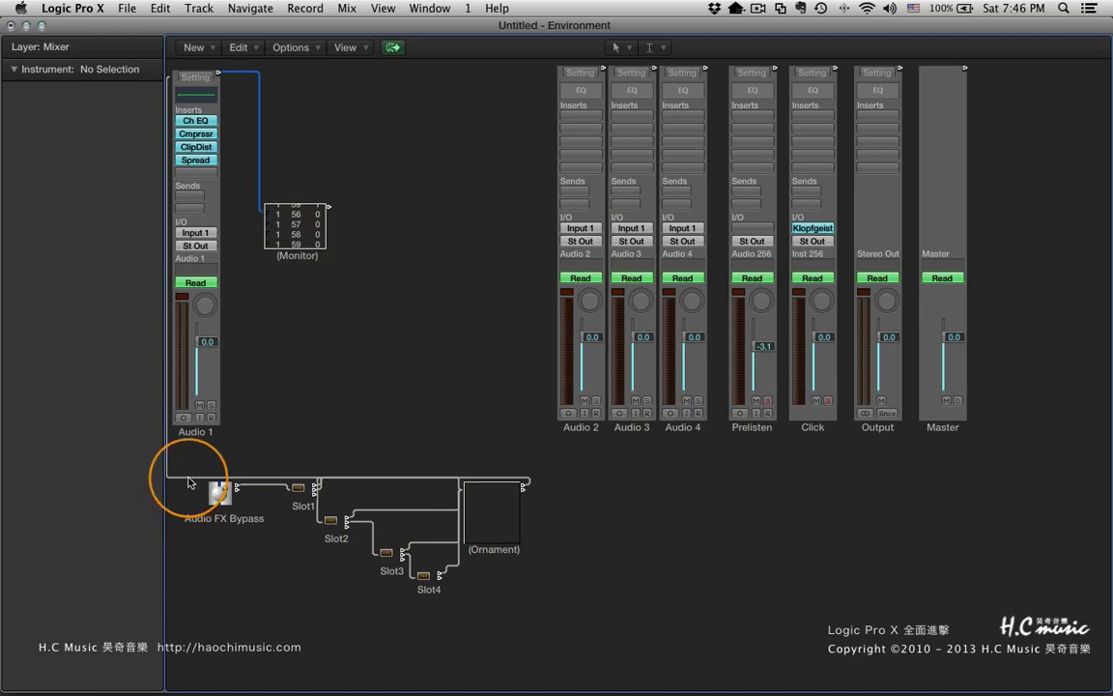
Remove the cable from the Ornament to Audio 1 and delete the Monitor object despite its track assignment
left_click_drag(189, 482, 495, 487)
left_click(539, 470)
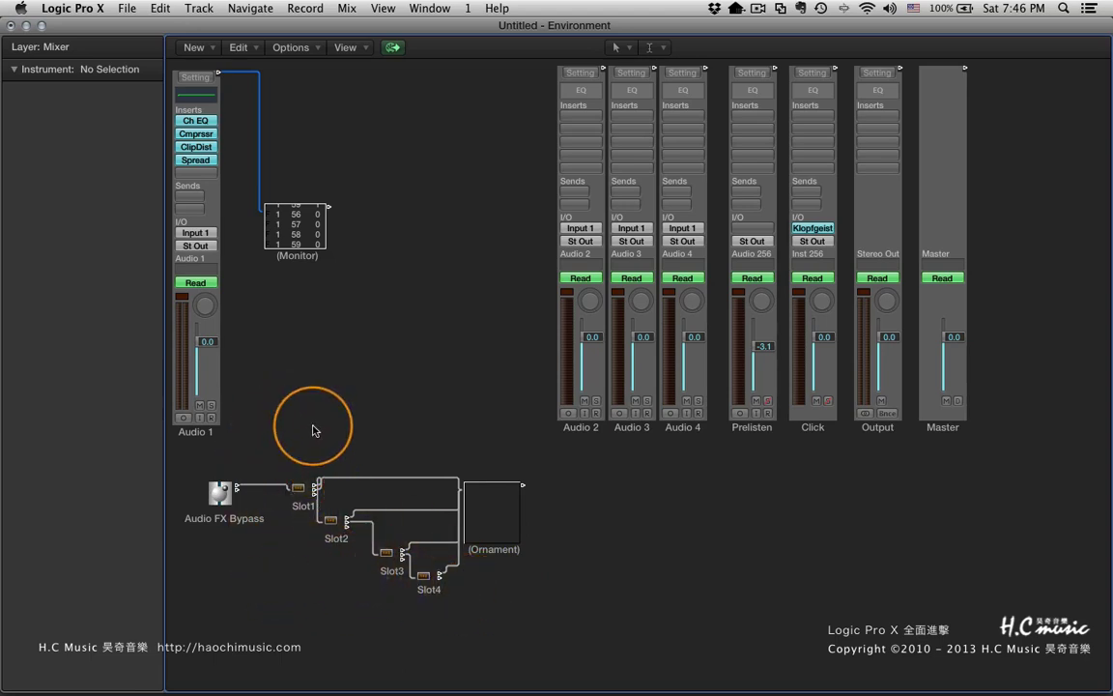
left_click(299, 261)
key("Delete")
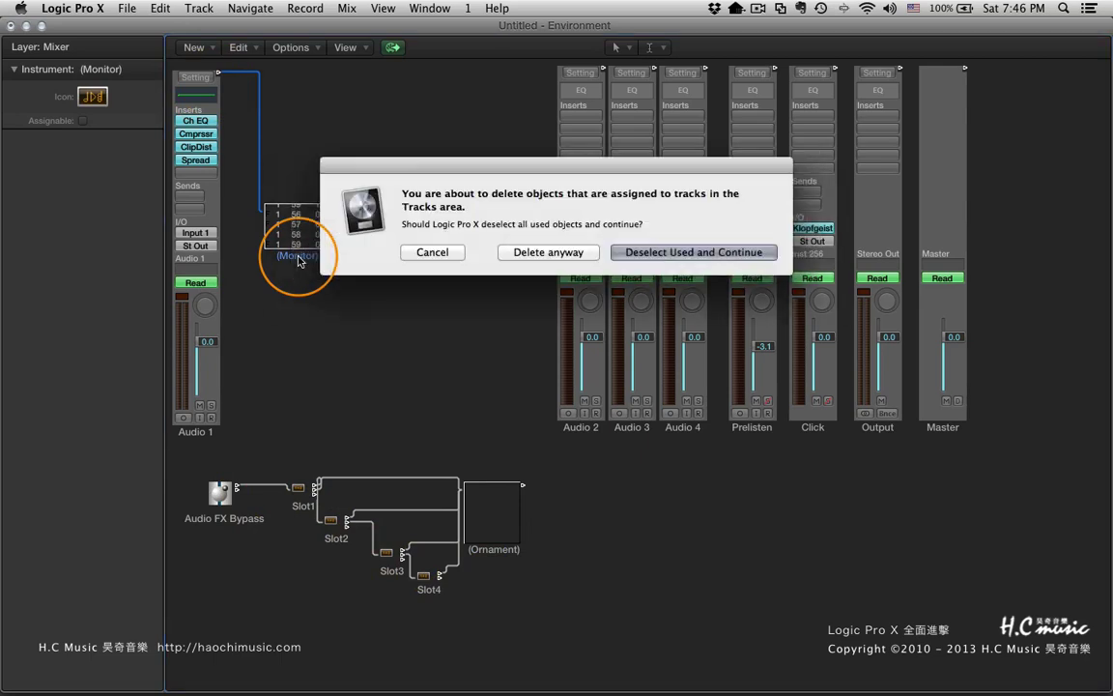
left_click(560, 253)
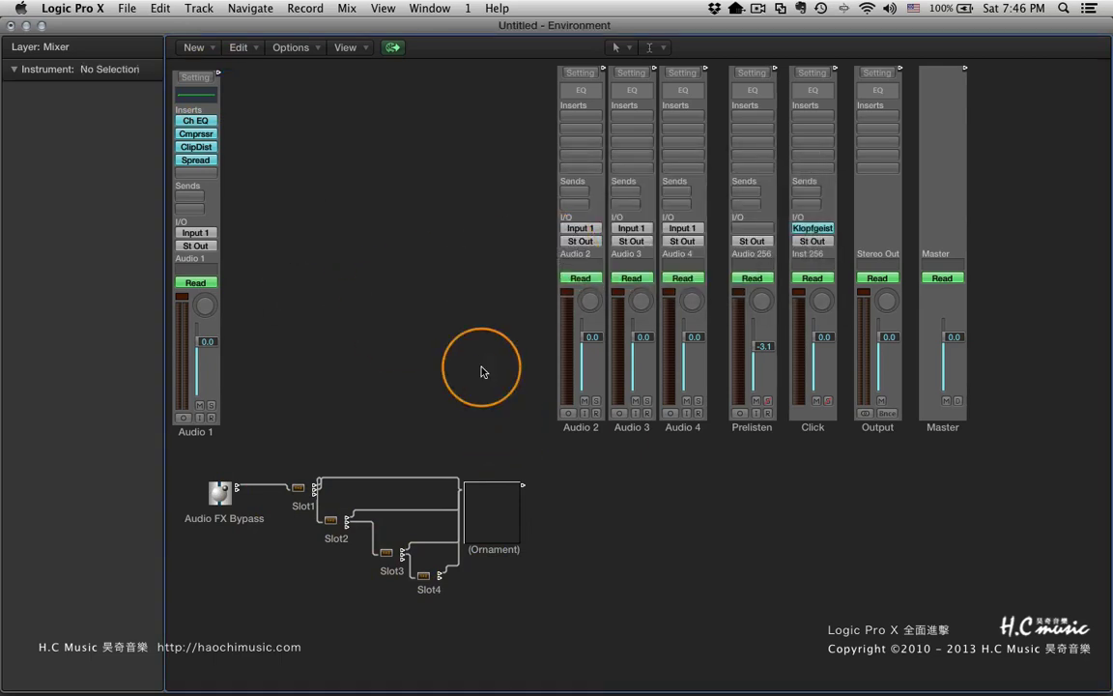
Move channel strips Audio 2, Audio 3 and Audio 4 together beside Audio 1 and add a Channel EQ to all three
left_click_drag(505, 343, 682, 432)
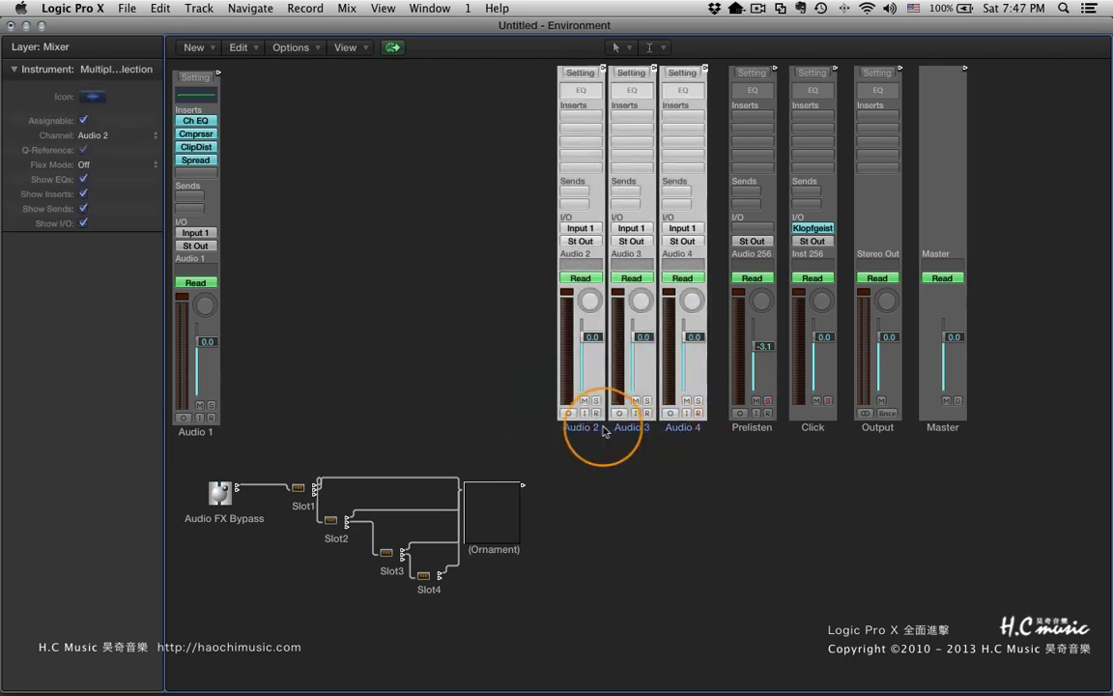
left_click_drag(586, 427, 249, 435)
left_click(262, 95)
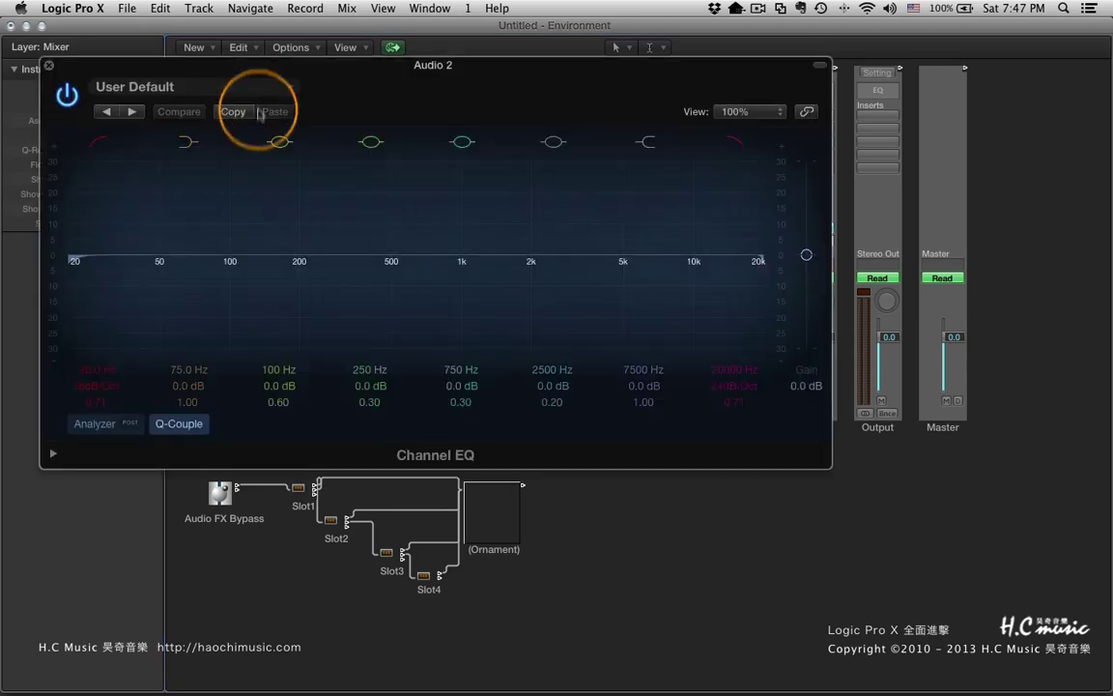
left_click(46, 66)
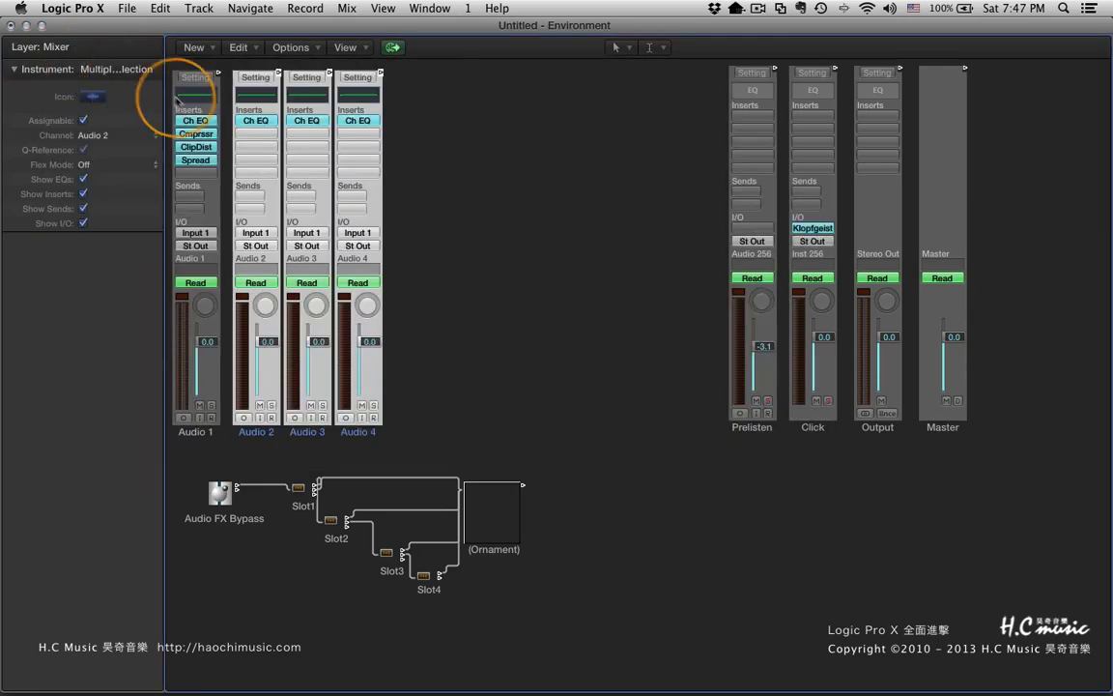
Add the Clip Distortion effect to the second insert slot of Audio 2, Audio 3 and Audio 4
left_click(256, 133)
mouse_move(276, 186)
left_click(443, 203)
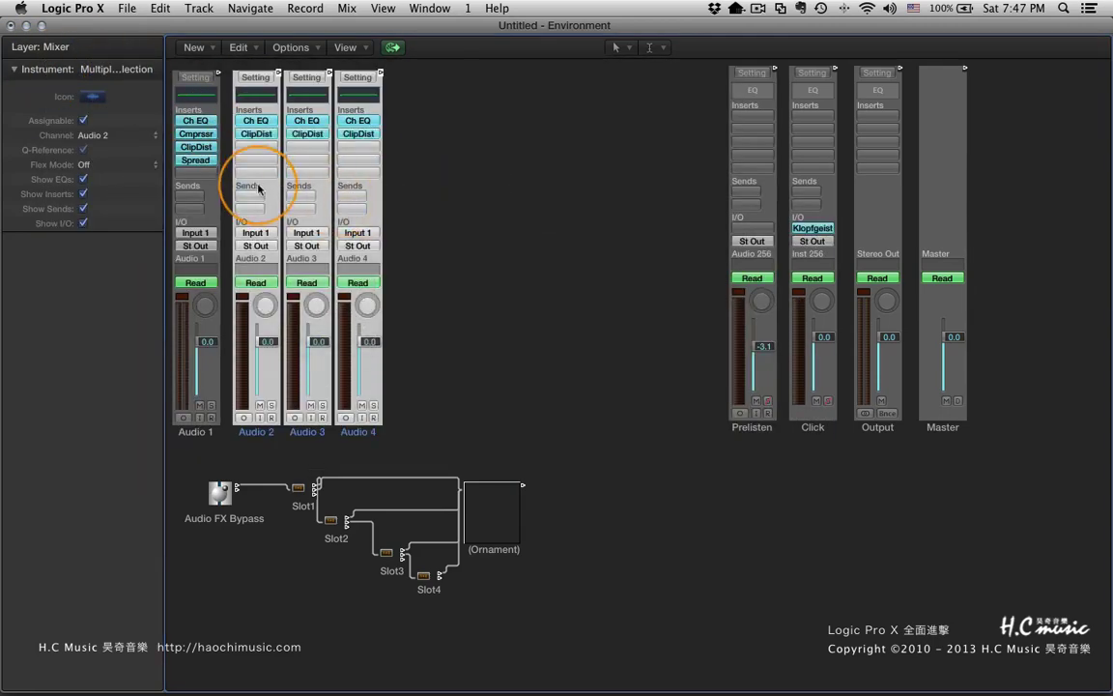
left_click(48, 66)
Add AutoFilter to the third insert slot of Audio 2, Audio 3 and Audio 4
left_click(255, 147)
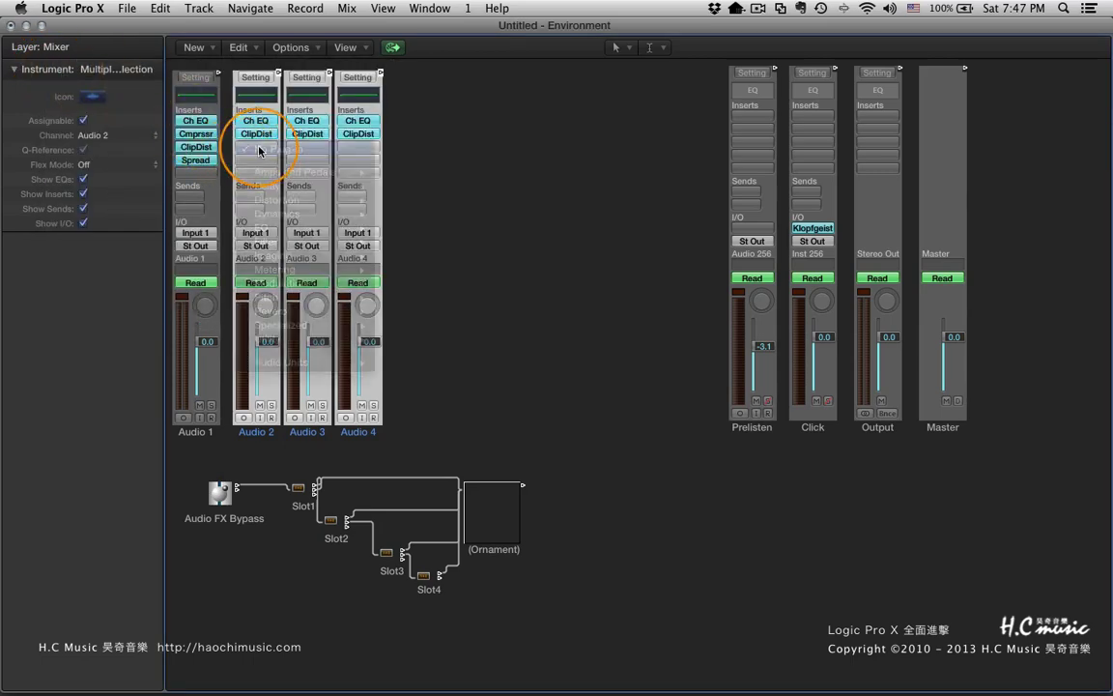
mouse_move(310, 242)
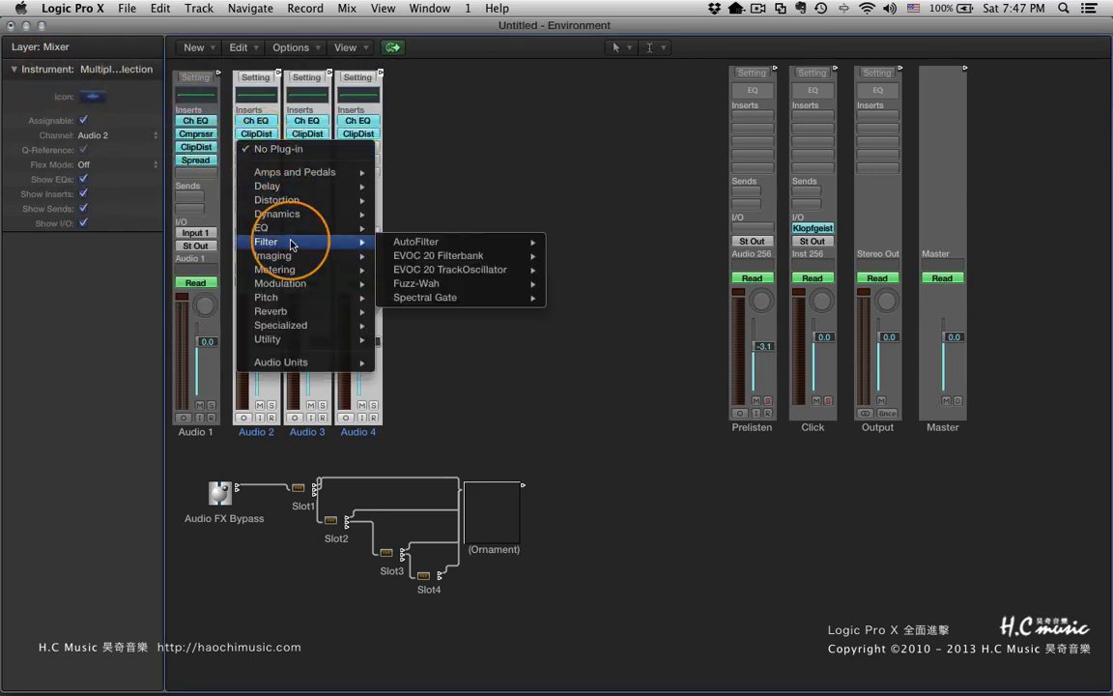
left_click(425, 241)
left_click(51, 64)
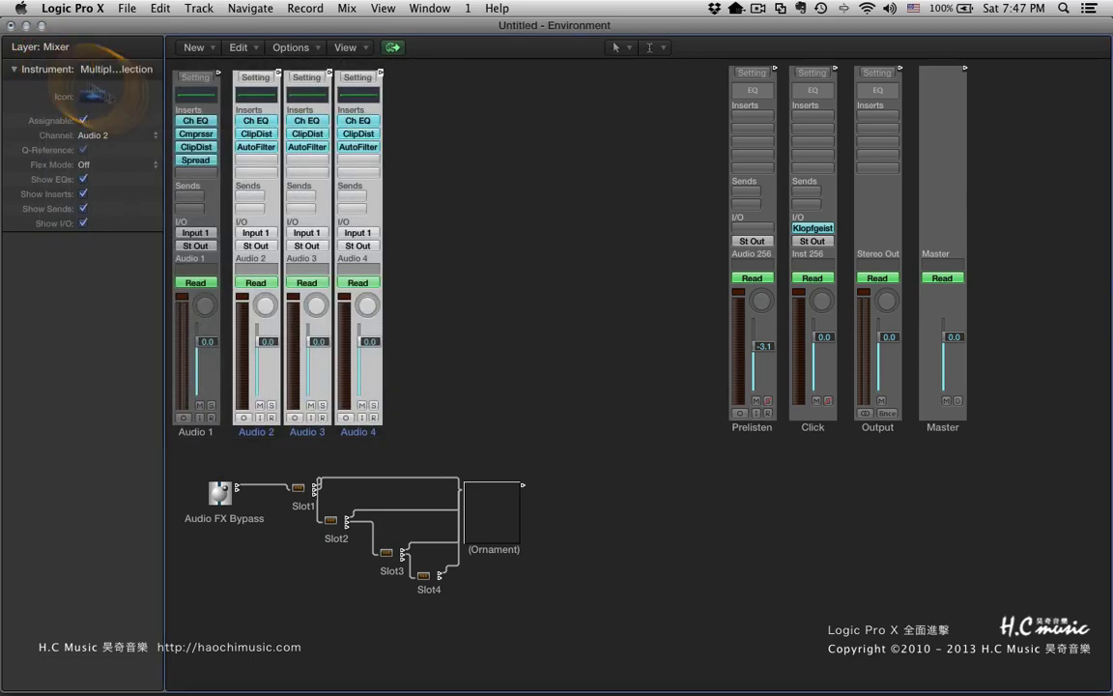
Add a second Channel EQ to the fourth insert slot of Audio 2, Audio 3 and Audio 4
left_click(256, 160)
mouse_move(299, 241)
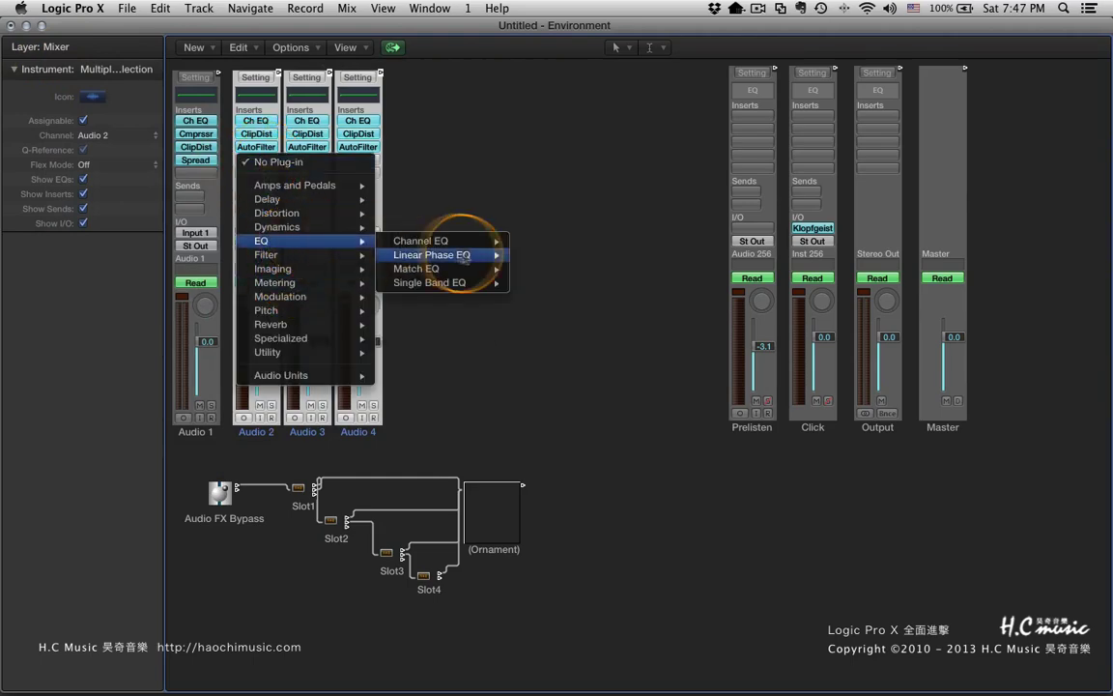
left_click(469, 241)
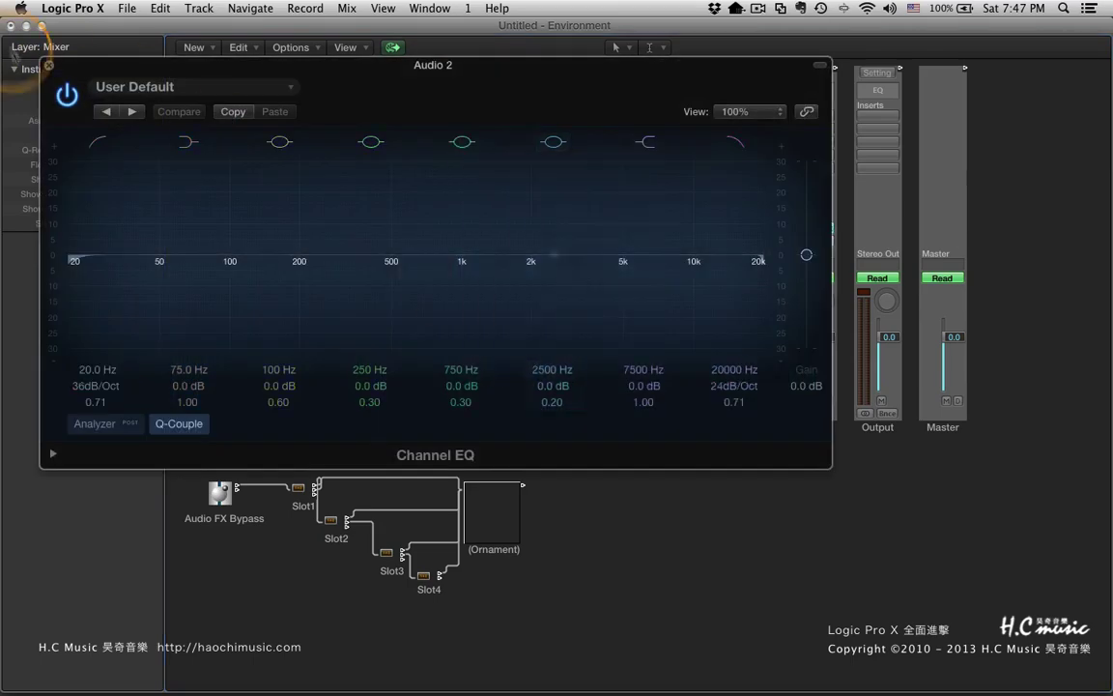
left_click(48, 65)
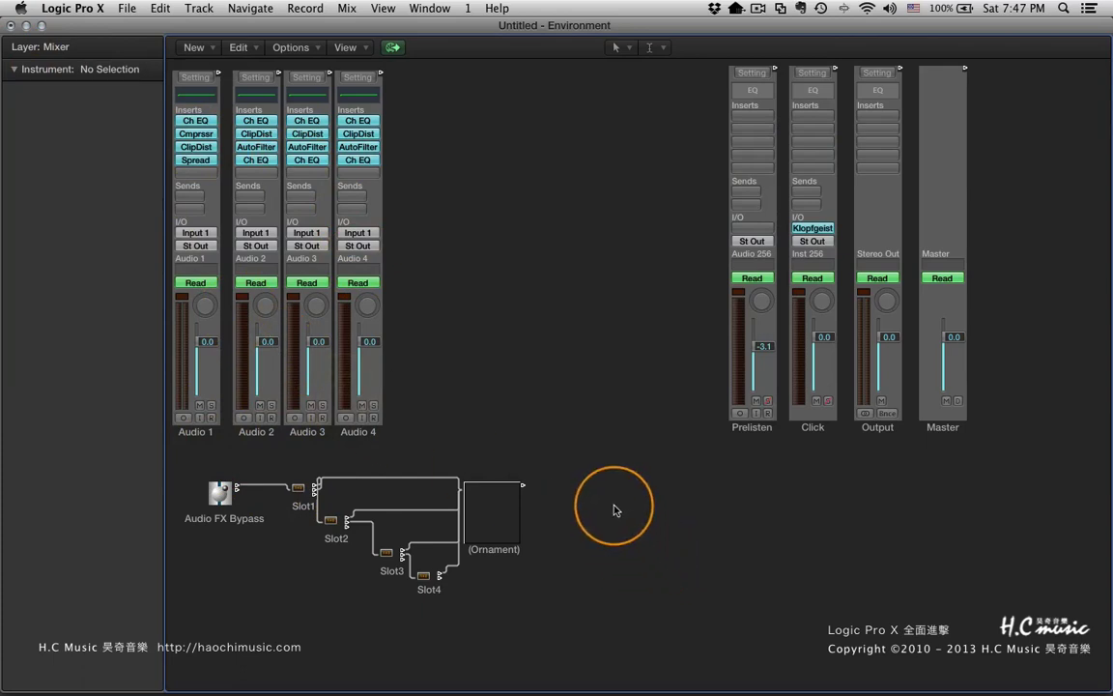
Cable the Ornament's outputs to the channel strips Audio 1, Audio 2, Audio 3 and Audio 4
left_click_drag(522, 484, 185, 400)
left_click_drag(522, 488, 365, 408)
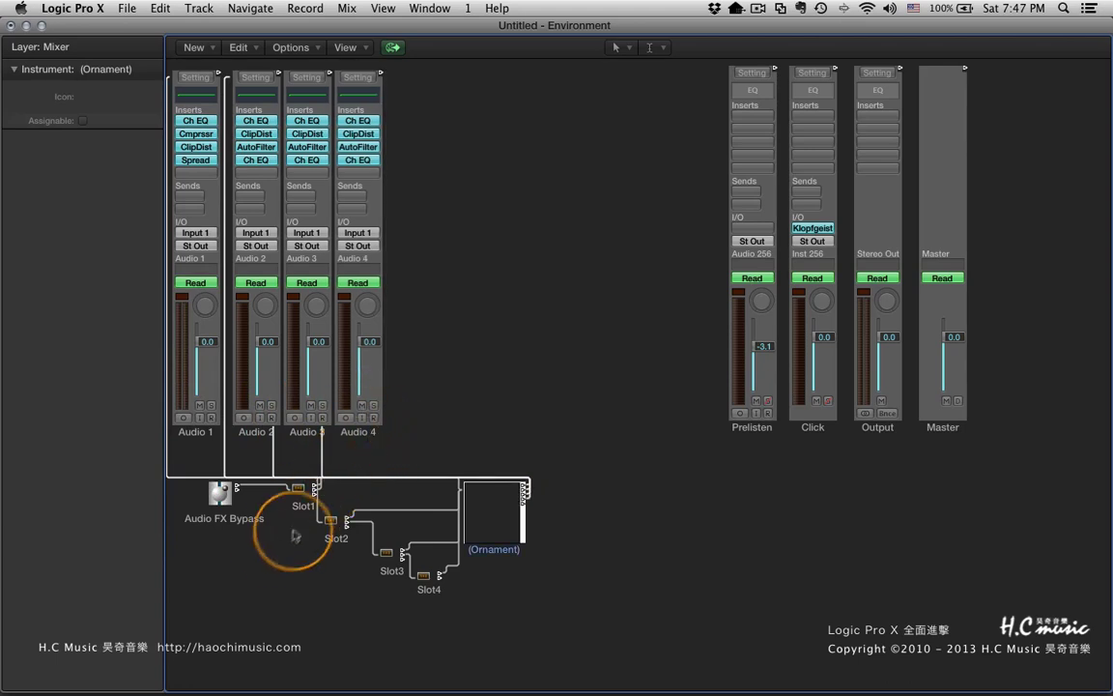
Toggle Audio FX Bypass repeatedly to check how the insert effects on all four audio channel strips respond
left_click(220, 495)
left_click(219, 498)
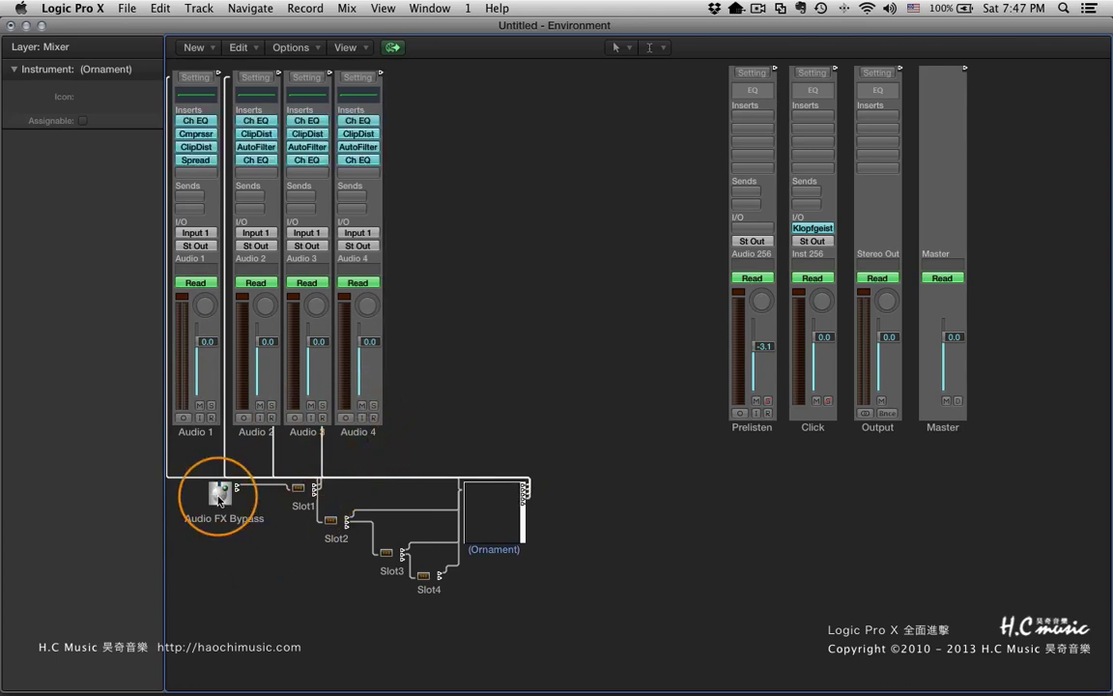
left_click(219, 499)
left_click(220, 498)
left_click(220, 498)
left_click(219, 499)
left_click(219, 499)
left_click(219, 499)
left_click(220, 498)
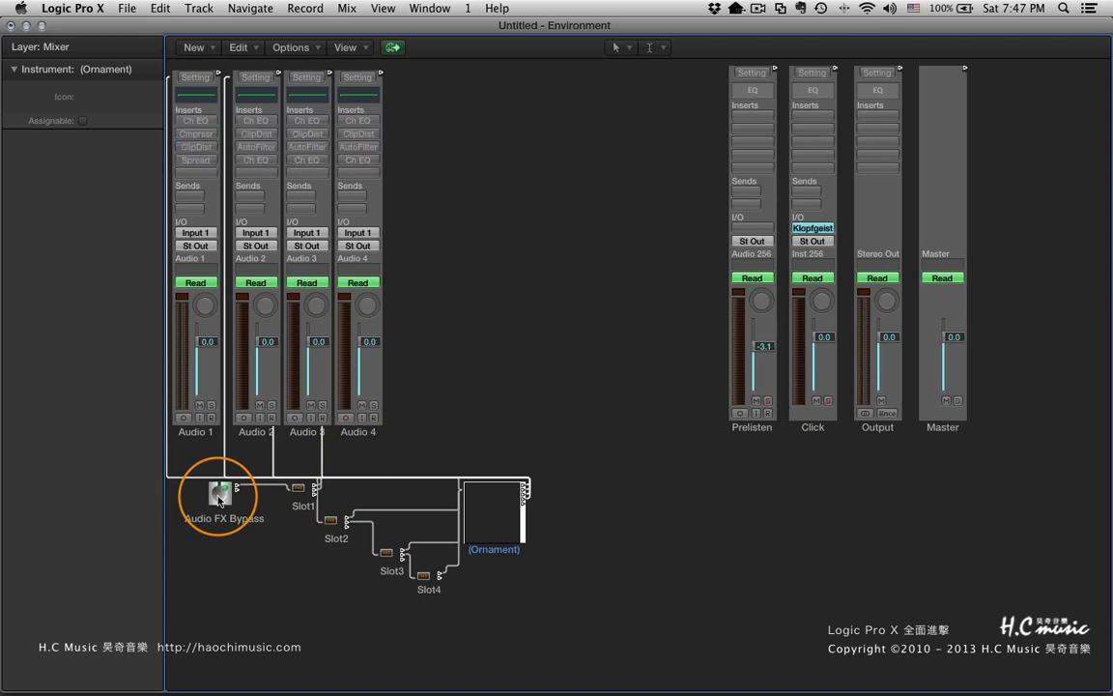
left_click(219, 499)
left_click(220, 499)
left_click(219, 499)
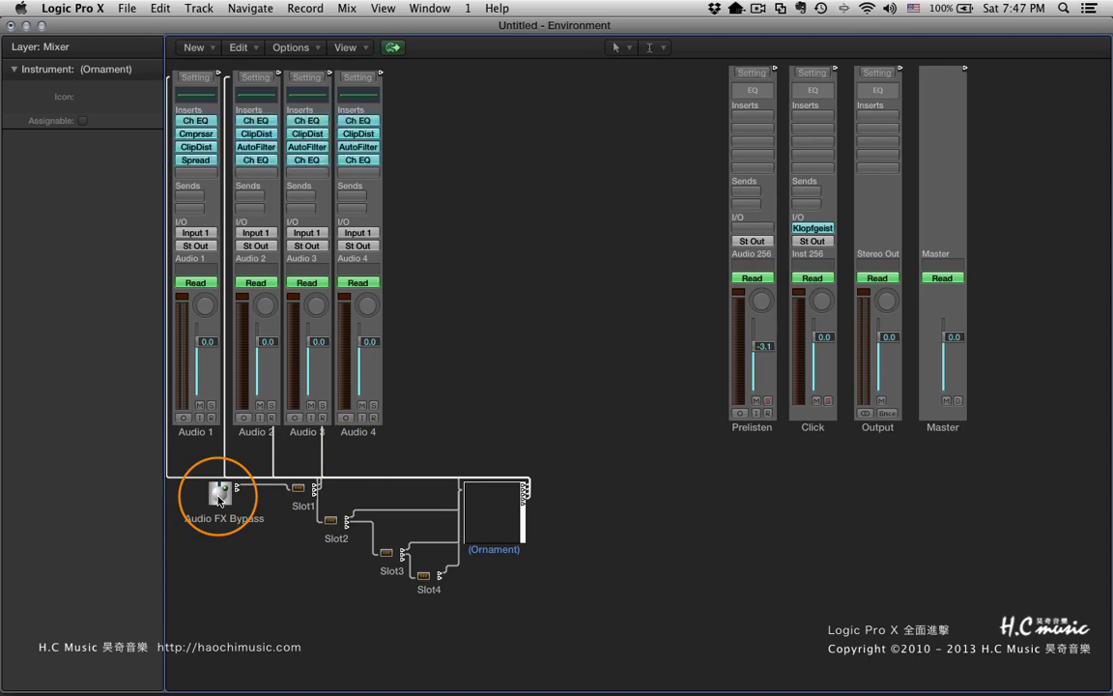
left_click(220, 498)
left_click(219, 498)
left_click(219, 499)
left_click(219, 498)
left_click(220, 498)
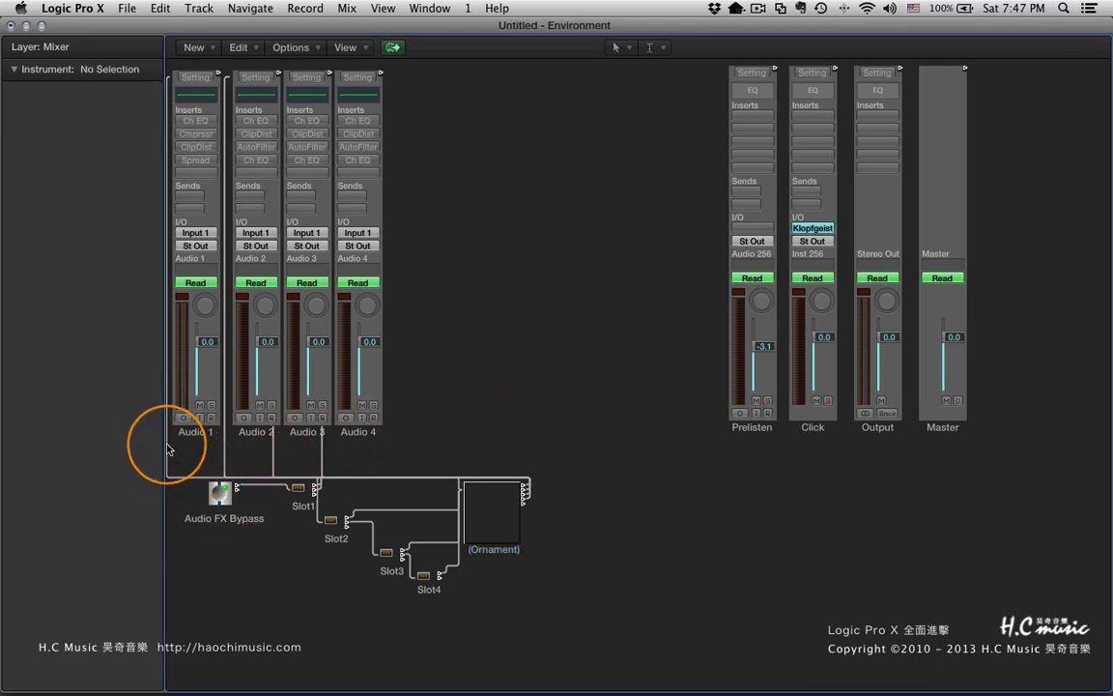
Remove every cable running from the Ornament to the four audio channel strips
left_click(510, 497)
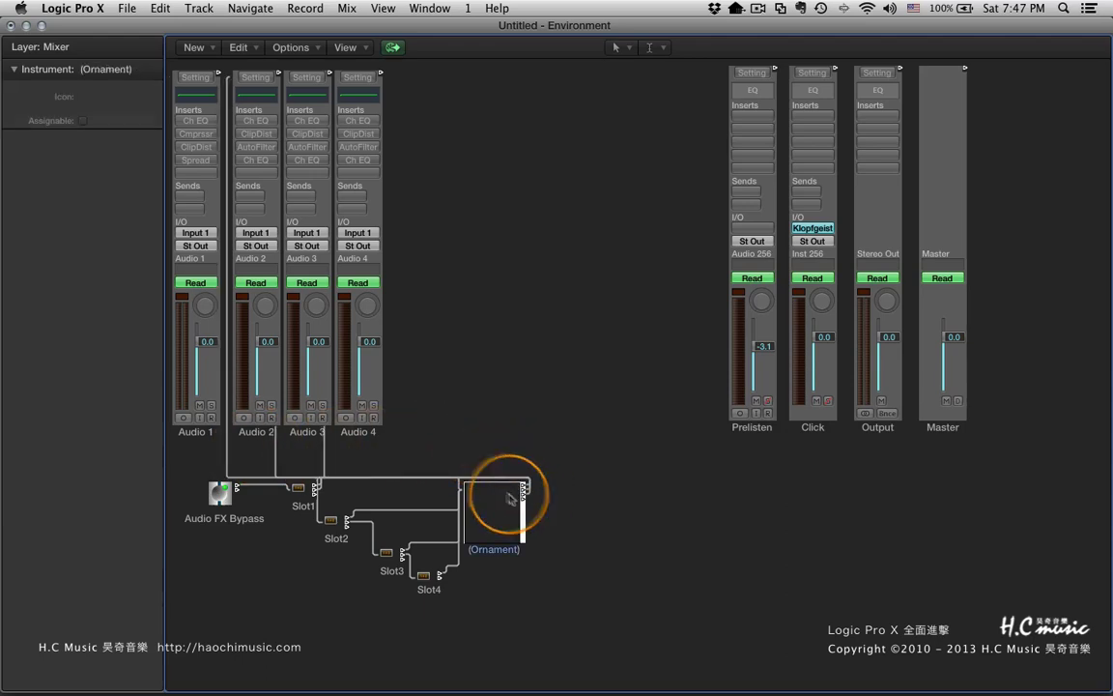
left_click(227, 448)
key("BackSpace")
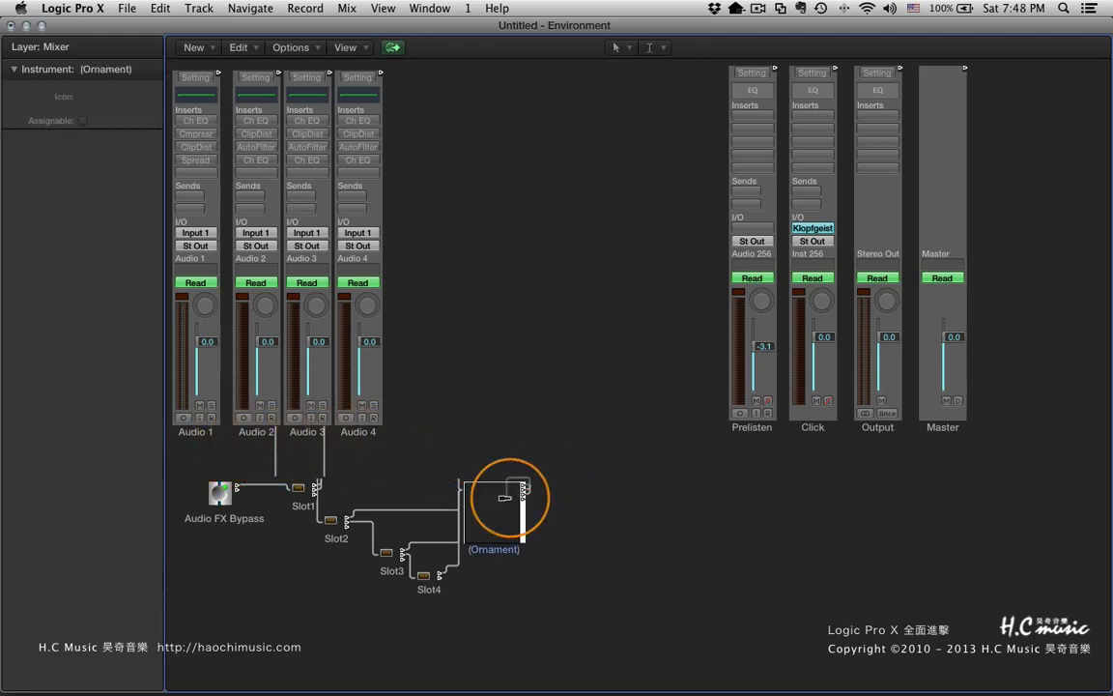
mouse_move(504, 497)
left_mouse_down()
mouse_move(454, 460)
mouse_move(286, 450)
mouse_move(375, 410)
mouse_move(522, 488)
left_mouse_up()
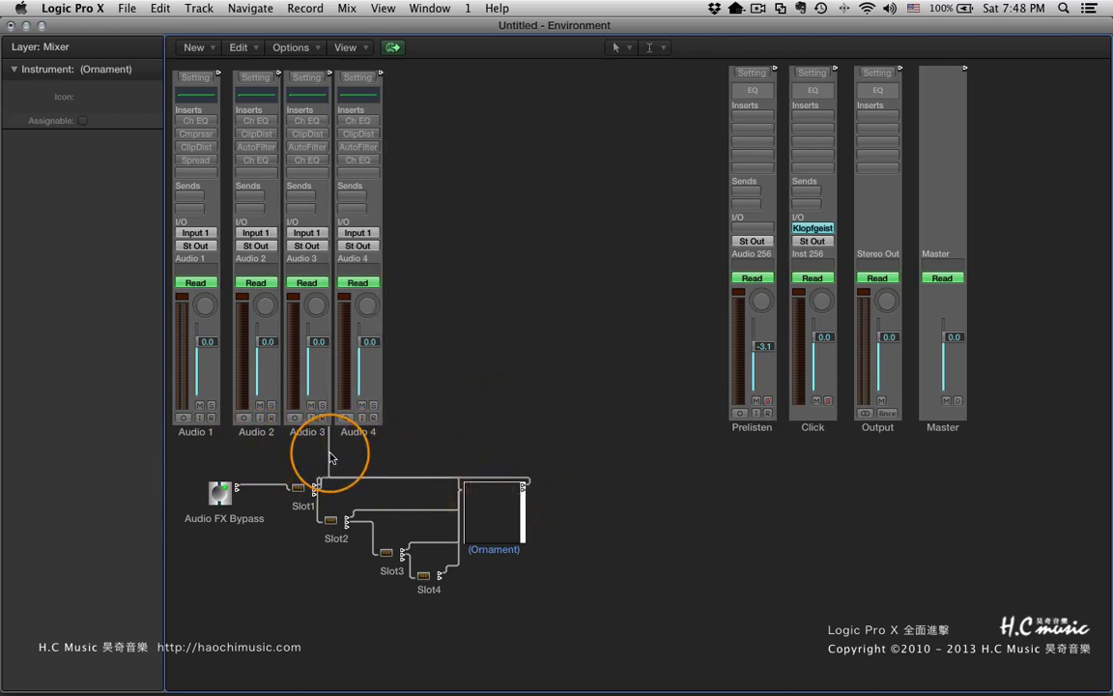
left_click_drag(330, 457, 517, 507)
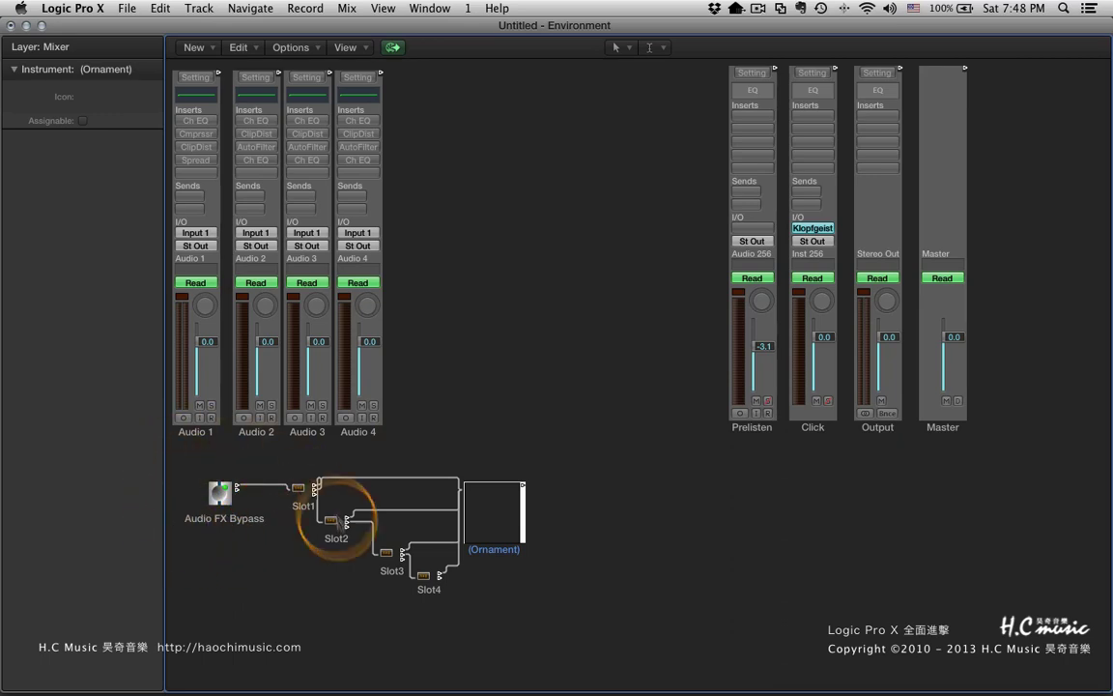
left_click(626, 544)
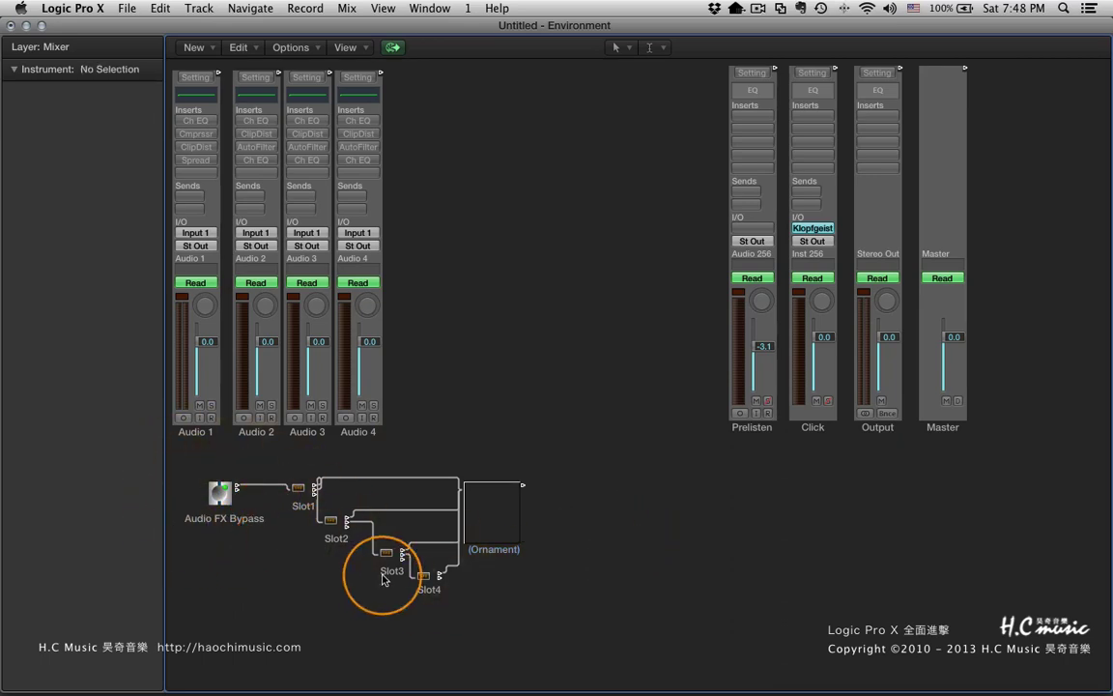